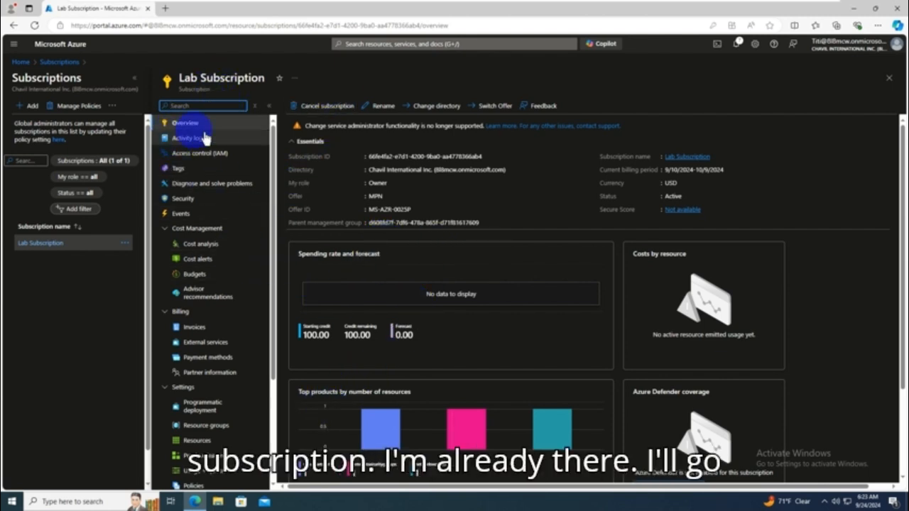
Step: From the Lab Subscription's resources, start creating a new virtual network from the Networking category
scroll(232, 362, down, 2)
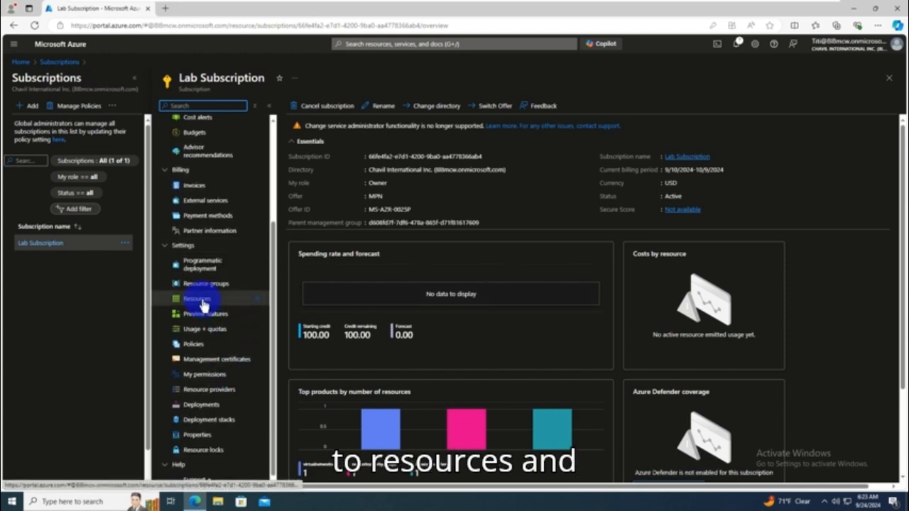
click(203, 301)
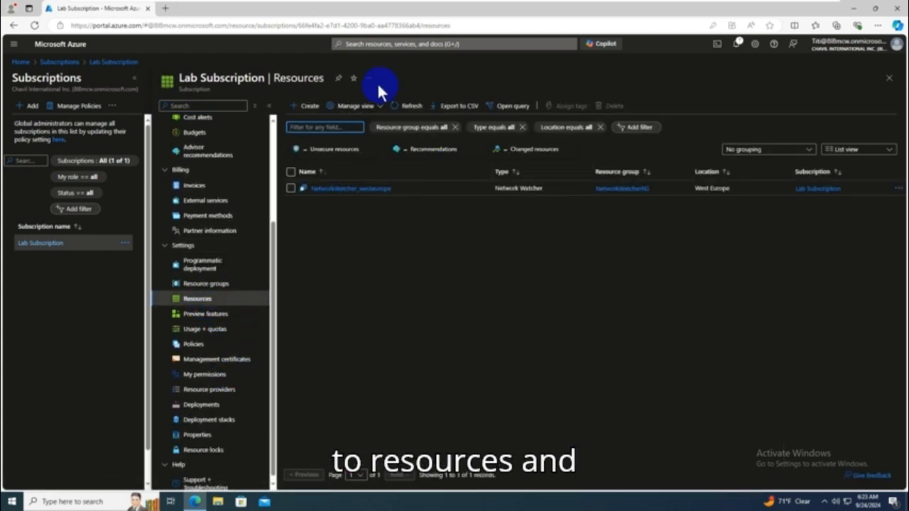
click(308, 108)
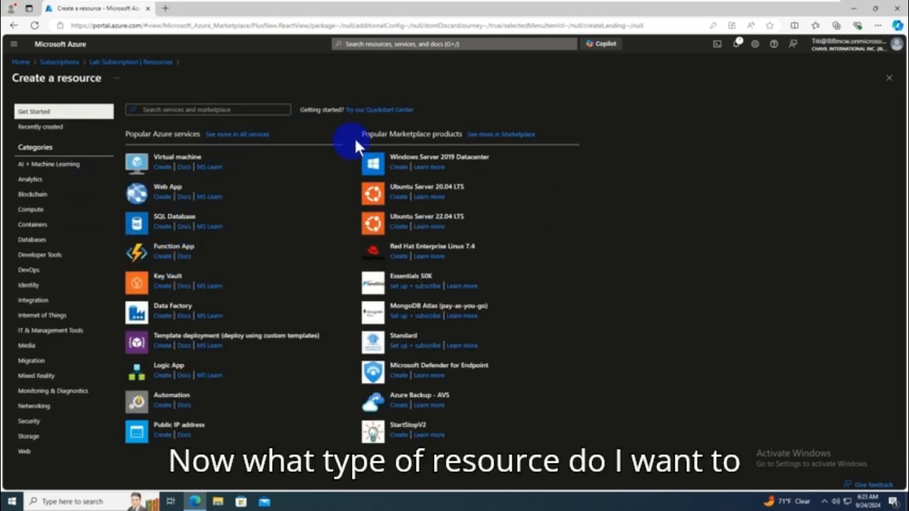
click(35, 409)
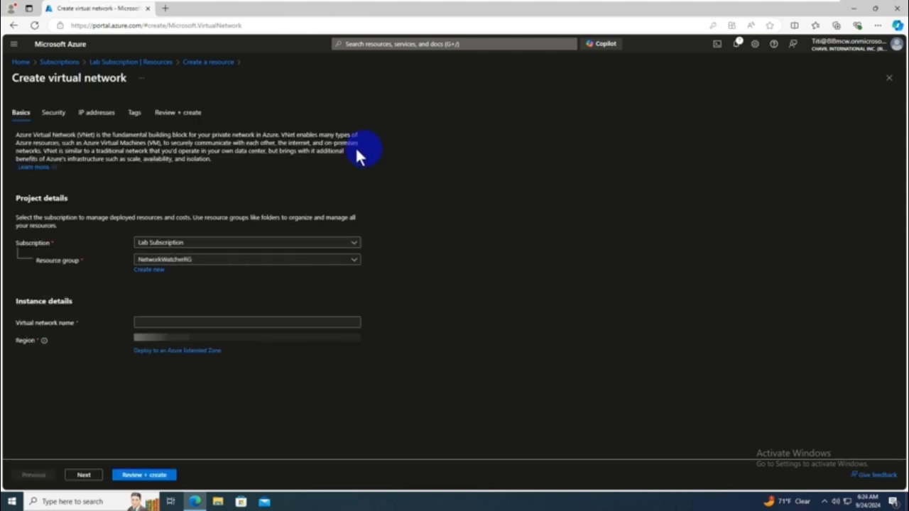
Step: Create a new resource group named VNet_RG for the virtual network
click(191, 260)
click(167, 284)
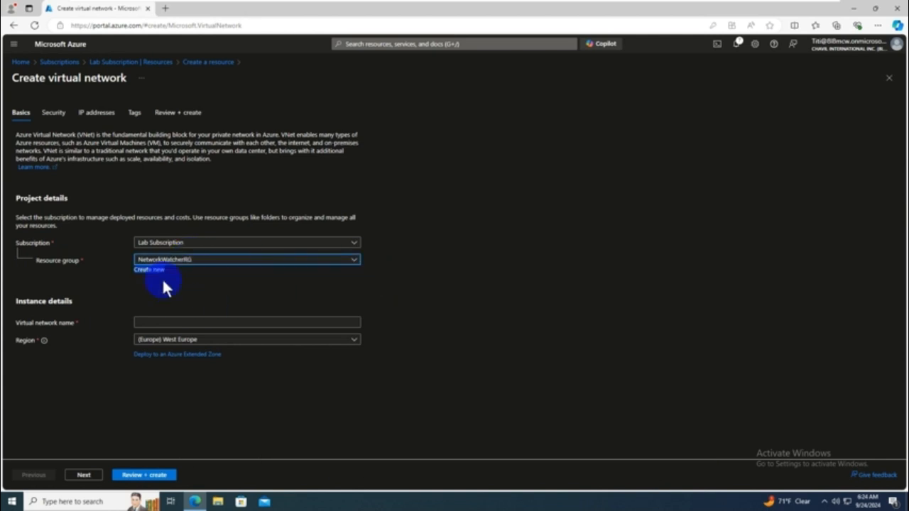
click(155, 272)
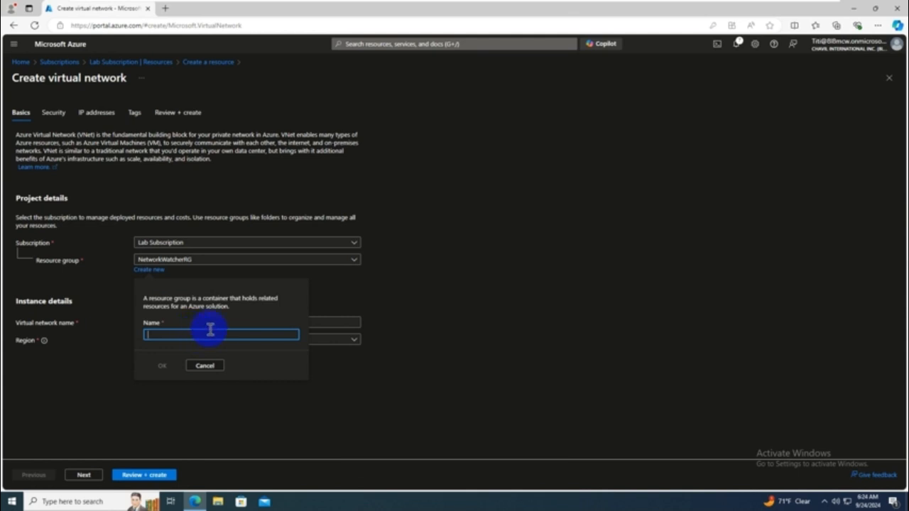
text(My)
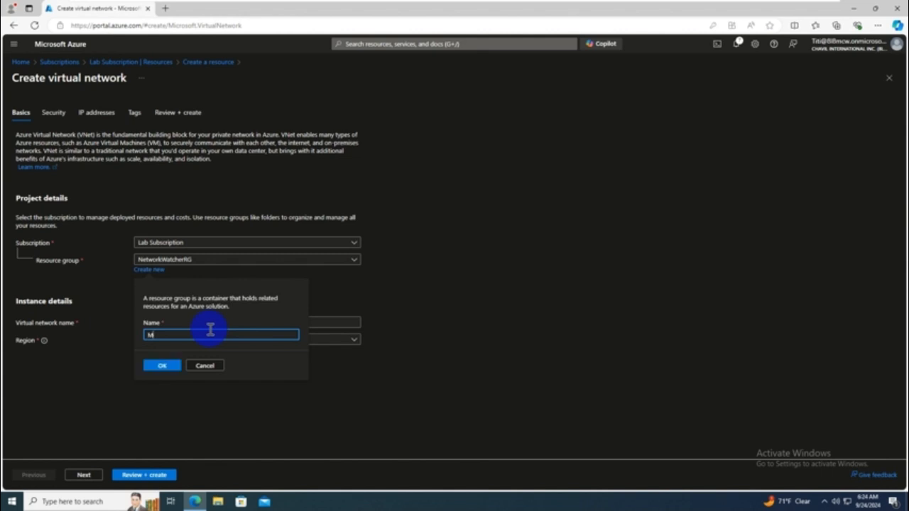
key(BackSpace)
key(BackSpace)
text(VNet_RG)
click(163, 366)
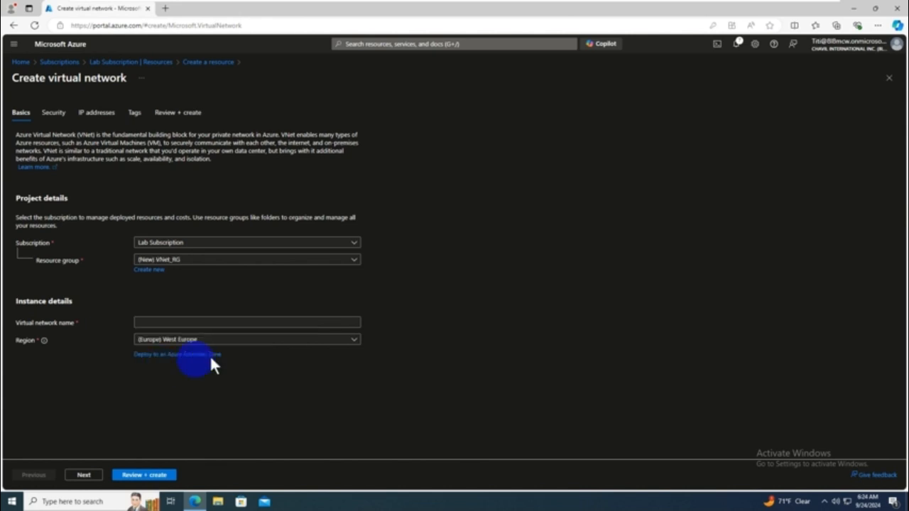
Step: Name the virtual network MyfirstVNet and continue to its security settings
click(179, 319)
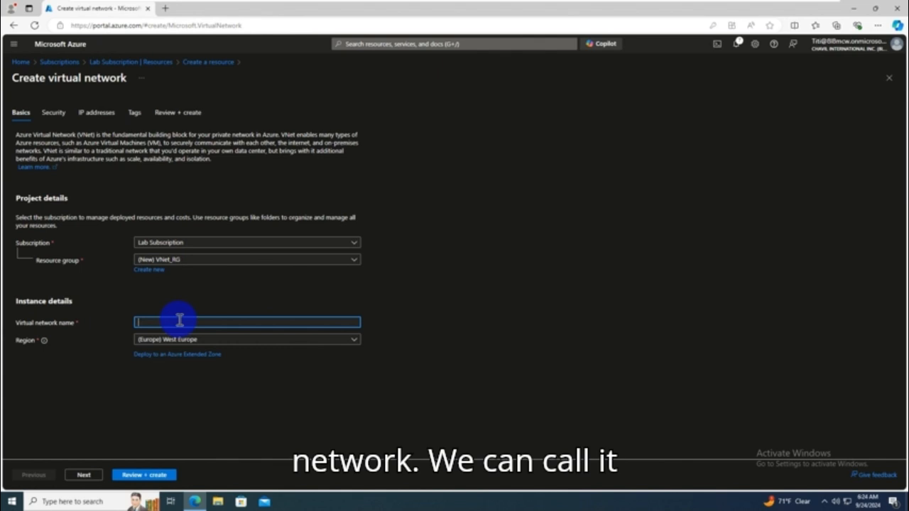
text(MyfirstVNet)
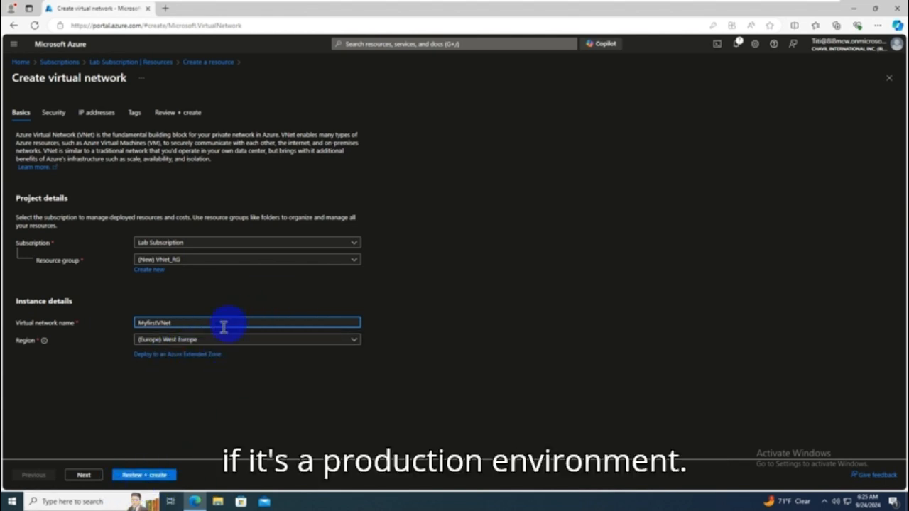
click(83, 476)
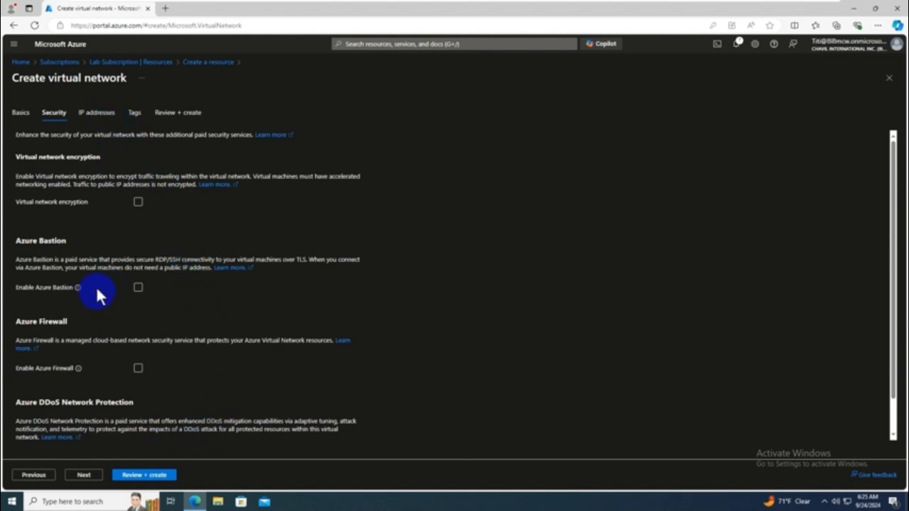
Step: Keep the default security options and the 10.0.0.0/16 address space, then review and create the virtual network
scroll(172, 260, down, 1)
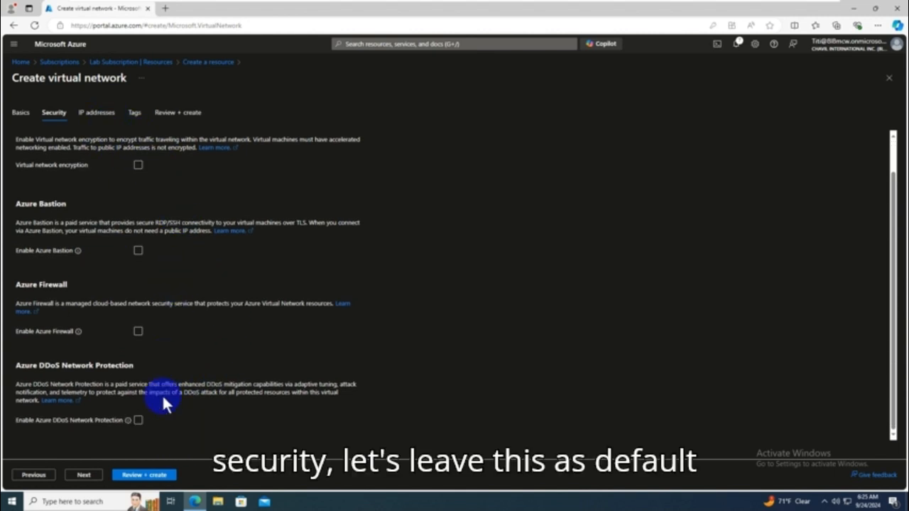
click(78, 477)
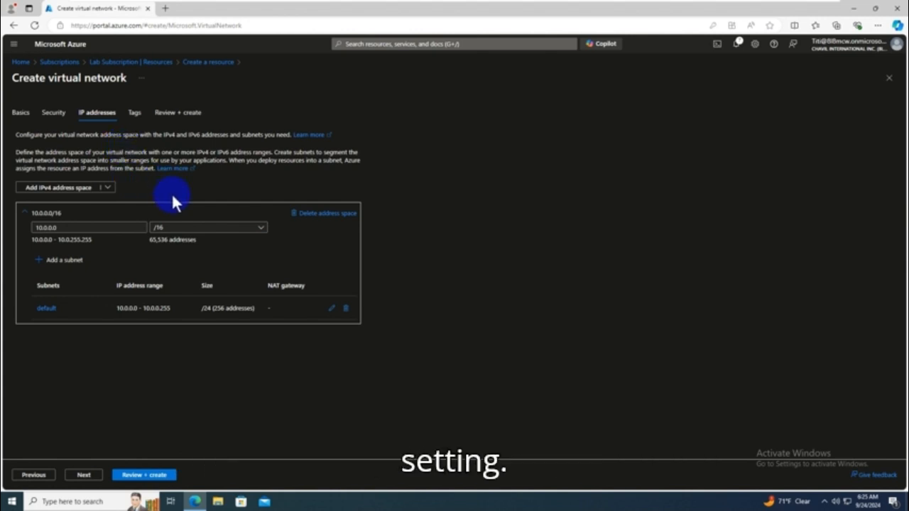
click(165, 226)
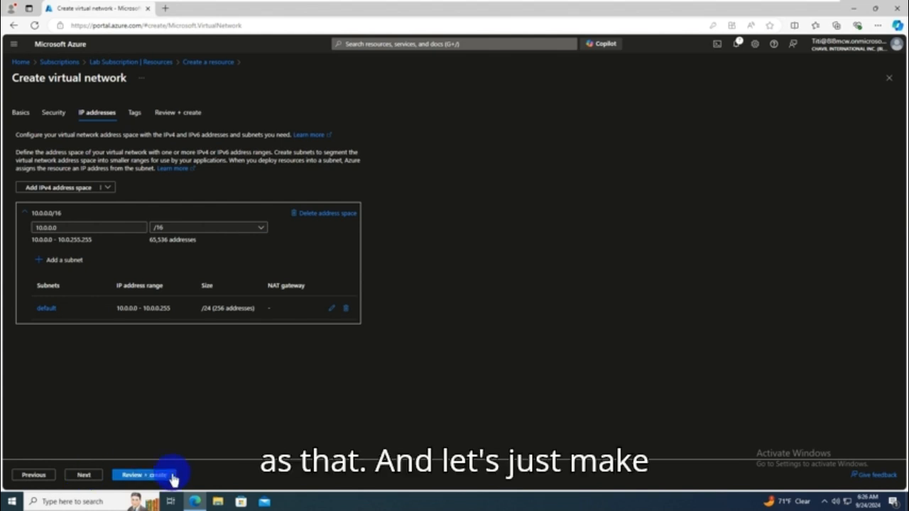
click(140, 477)
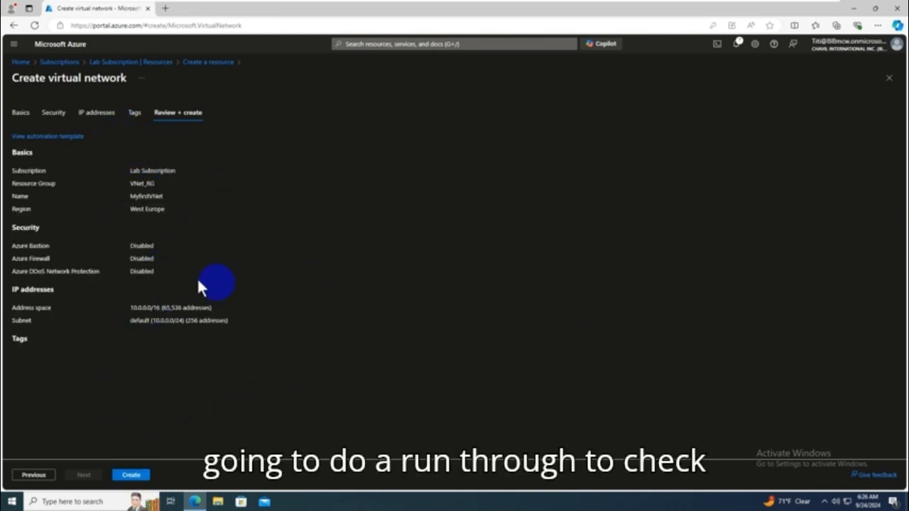
click(127, 477)
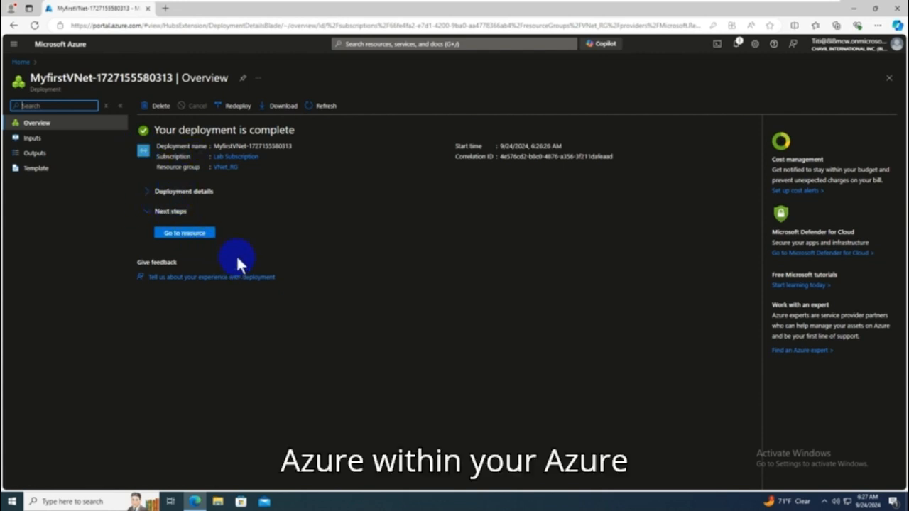
Step: Open the deployed MyfirstVNet resource and examine its overview and available settings
click(189, 234)
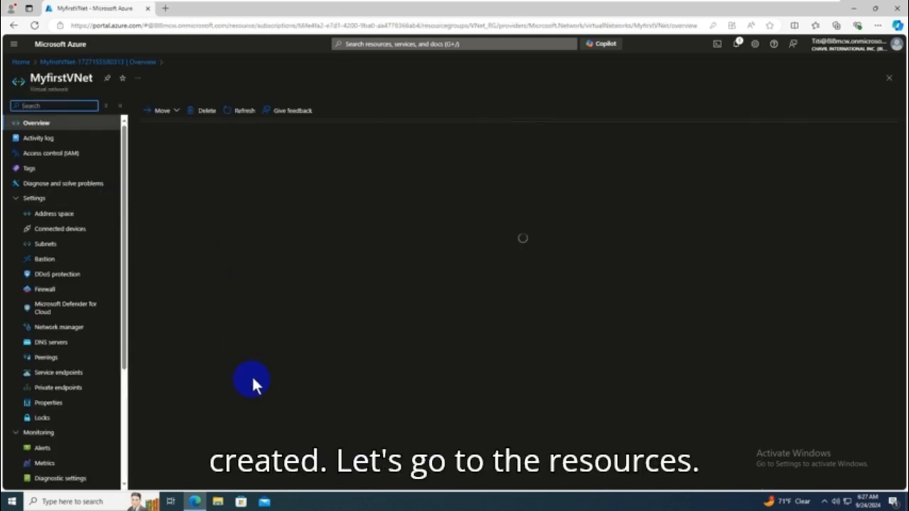
drag(124, 299, 123, 307)
scroll(124, 306, down, 2)
scroll(124, 307, up, 3)
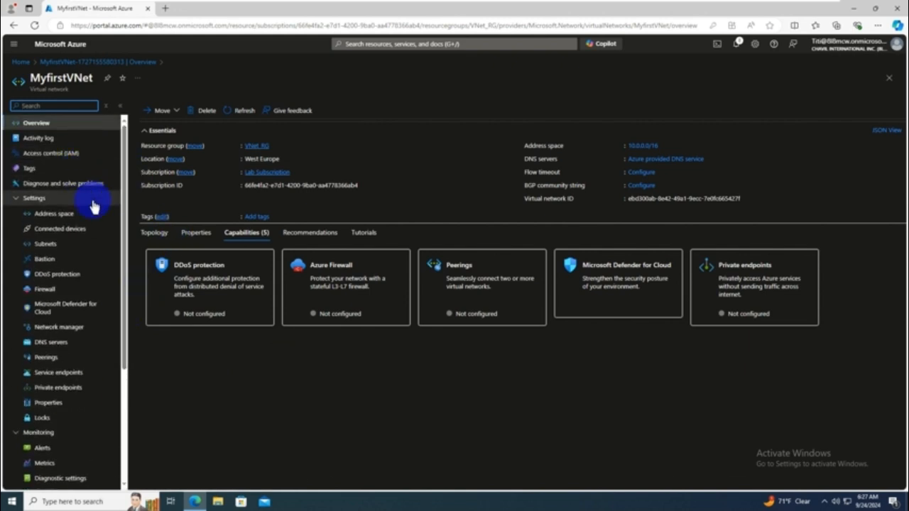
scroll(74, 255, down, 3)
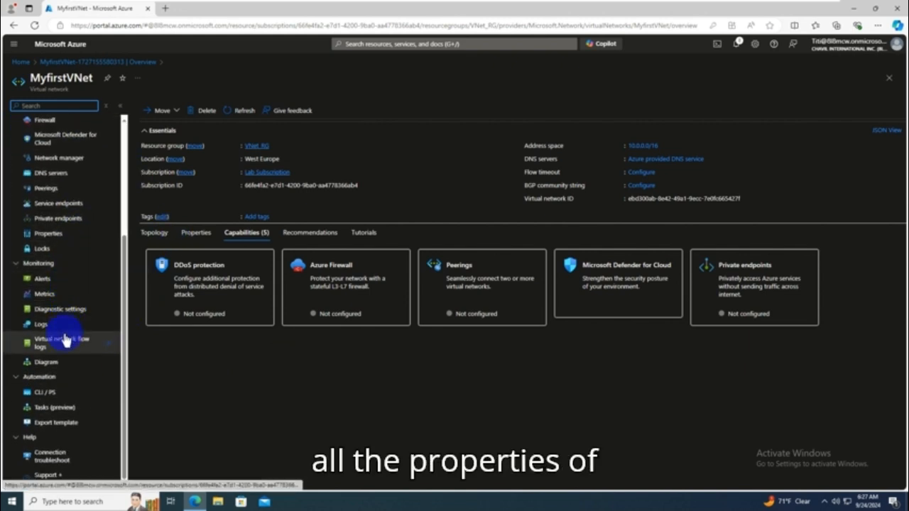
scroll(71, 298, up, 3)
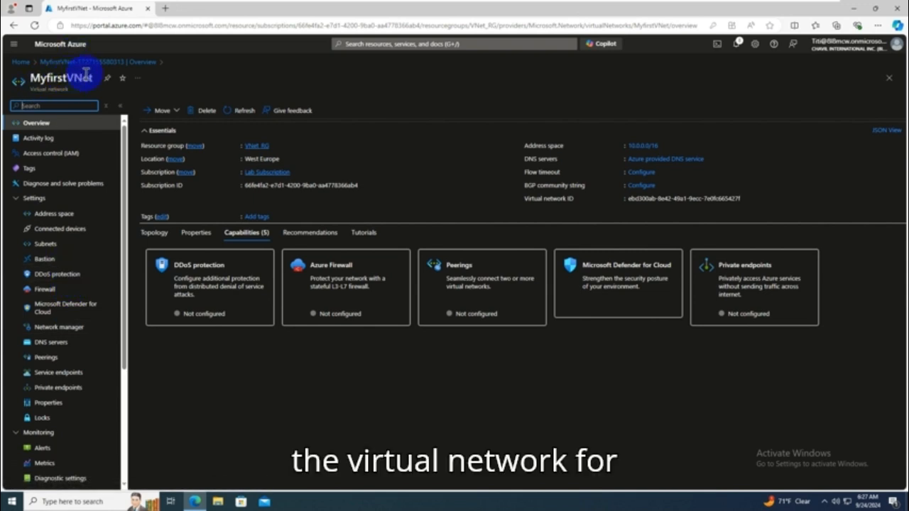
drag(97, 82, 32, 76)
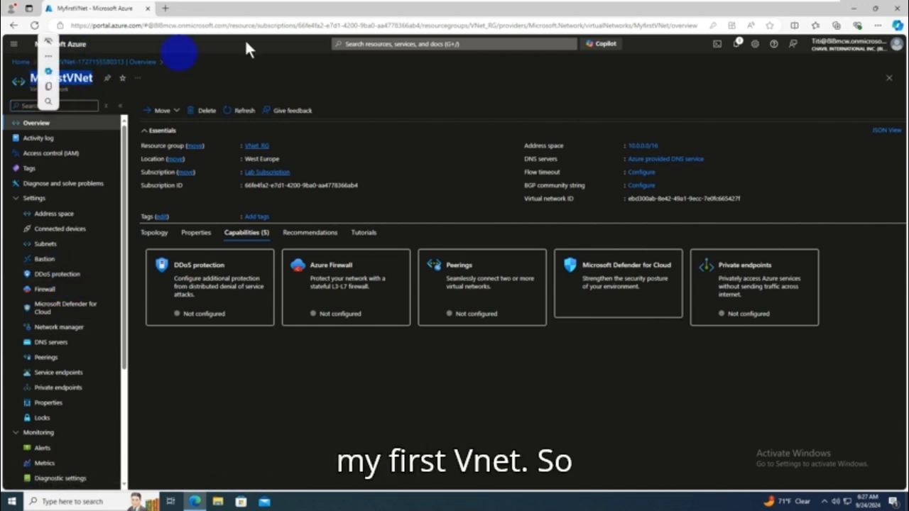
click(406, 106)
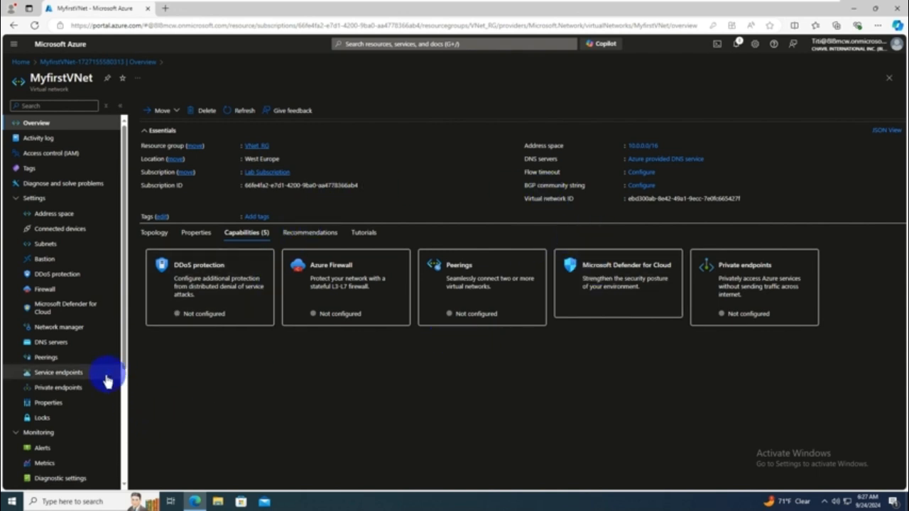
Step: Search the portal for network security groups and start creating a new one
click(476, 43)
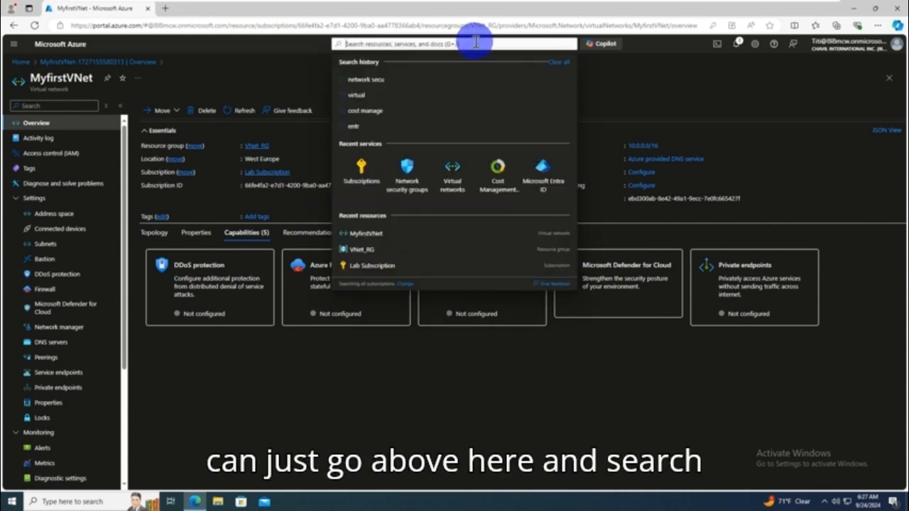
text(net)
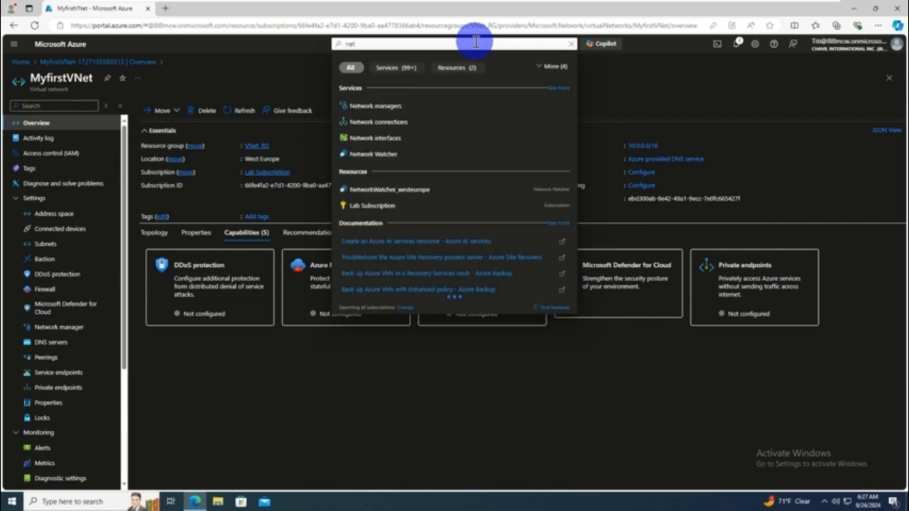
text(work securi)
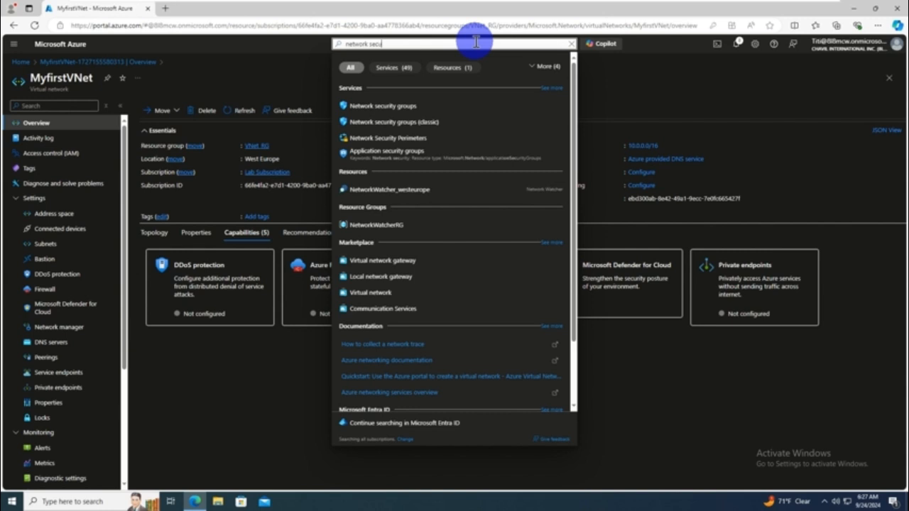
click(383, 106)
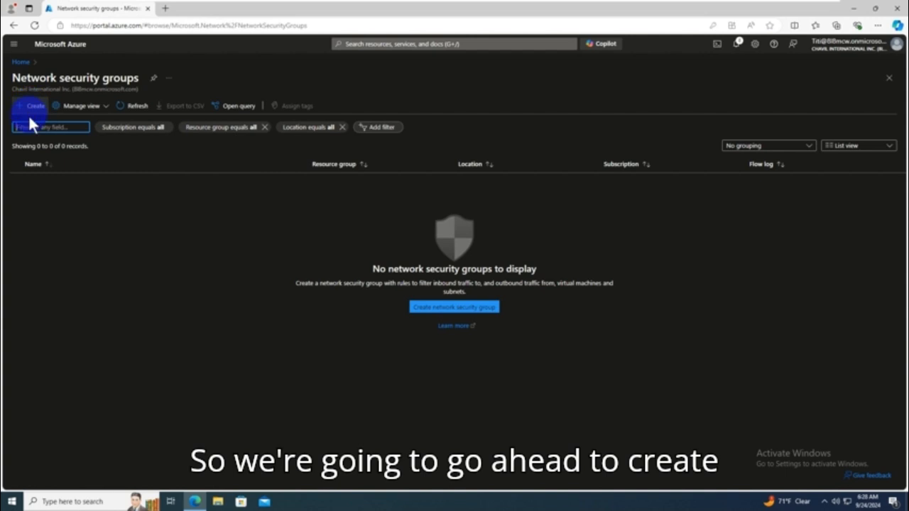
click(461, 312)
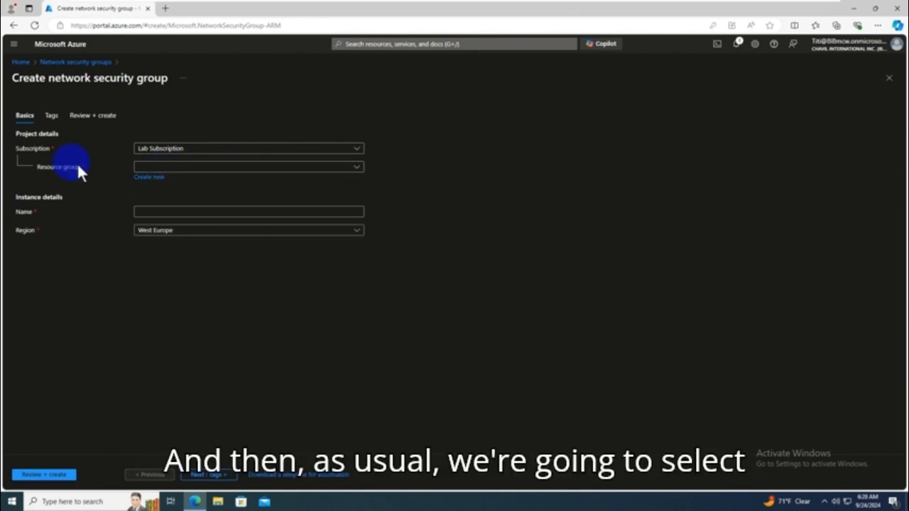
Step: Assign the network security group to resource group VNet_RG and name it myfirstNSG
click(173, 169)
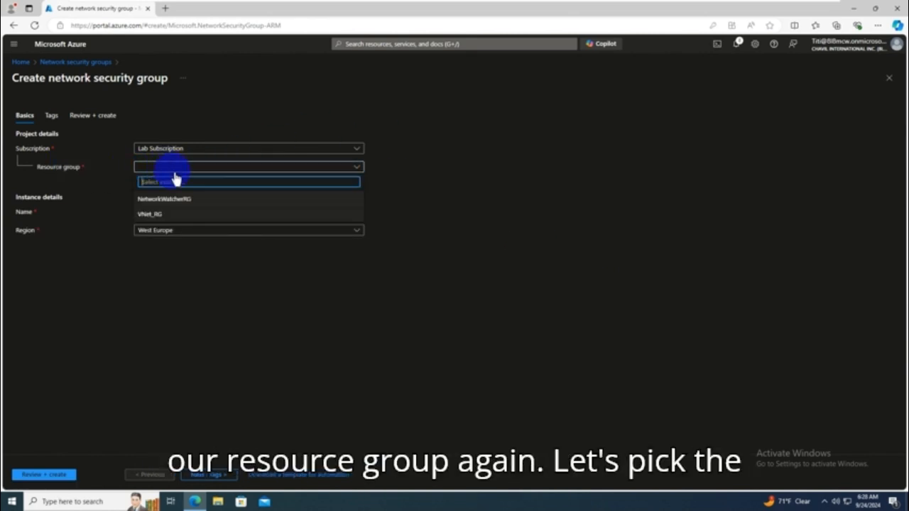
click(156, 214)
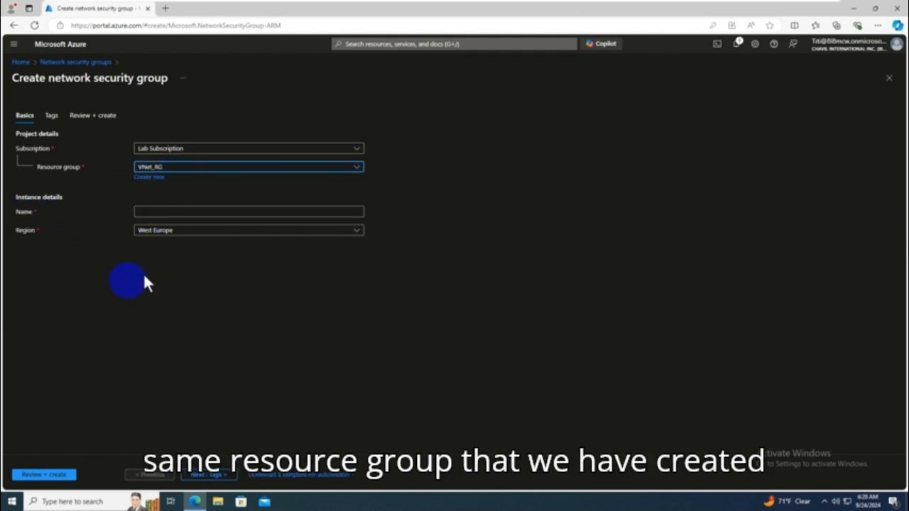
click(161, 211)
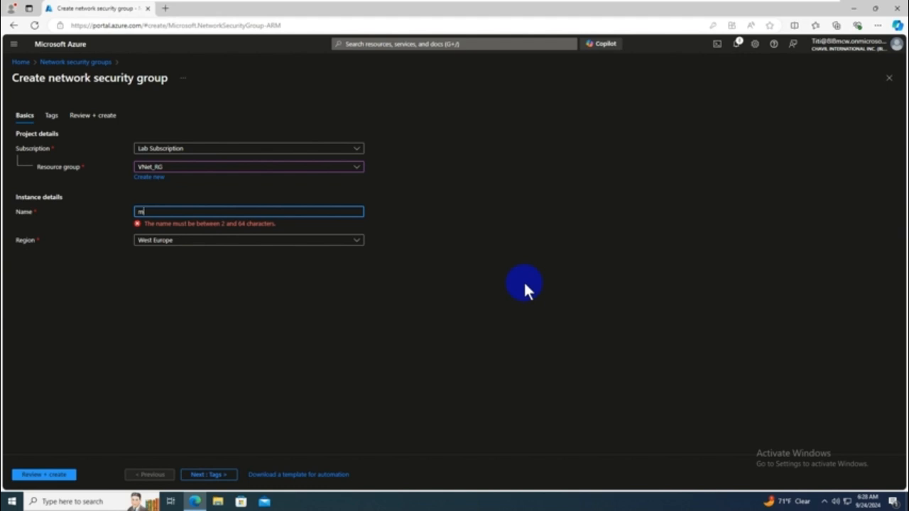
text(firstNSG)
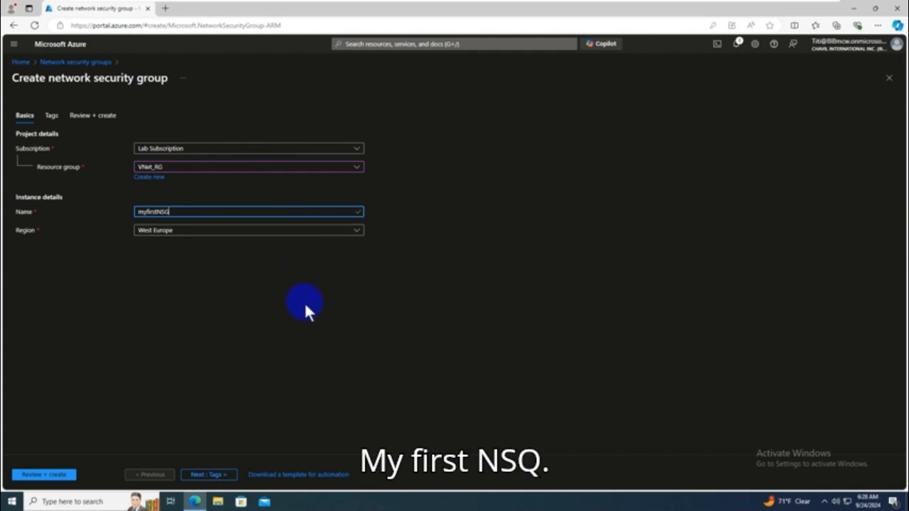
click(315, 320)
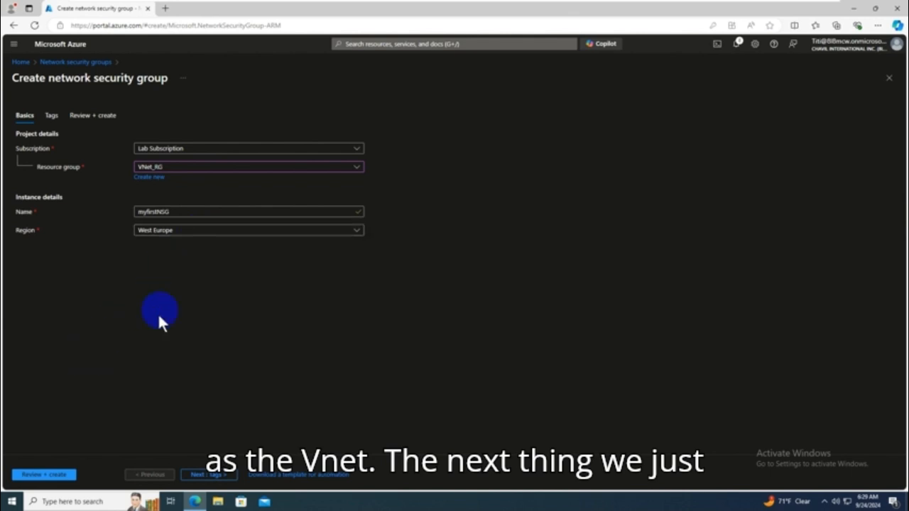
Step: Review and create the network security group, and open the deployed resource
click(40, 475)
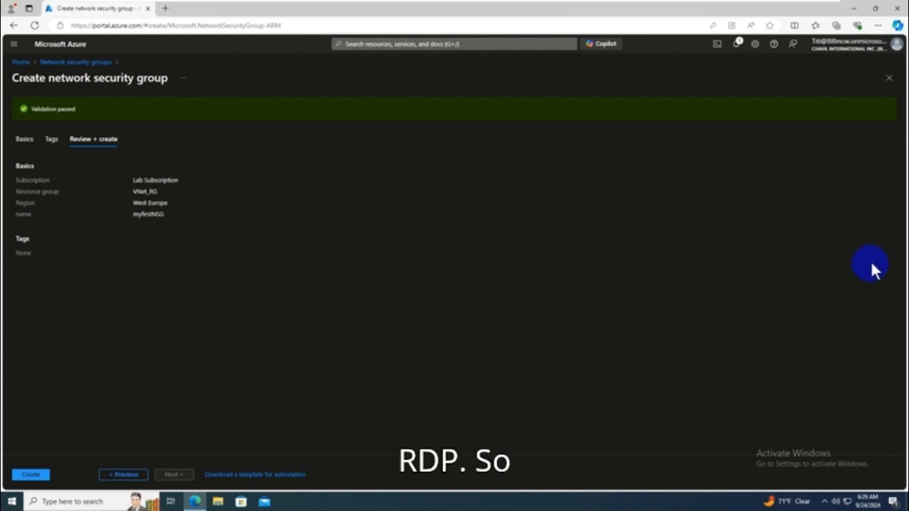
click(31, 474)
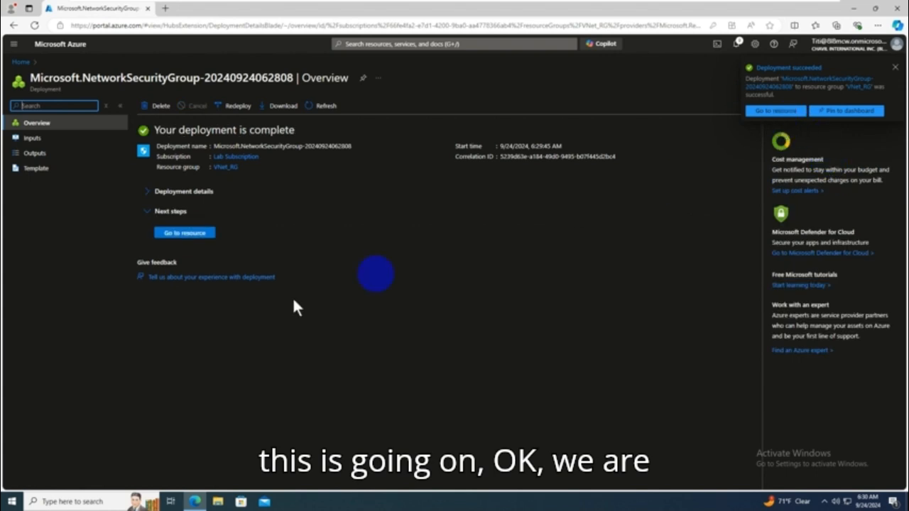
click(186, 233)
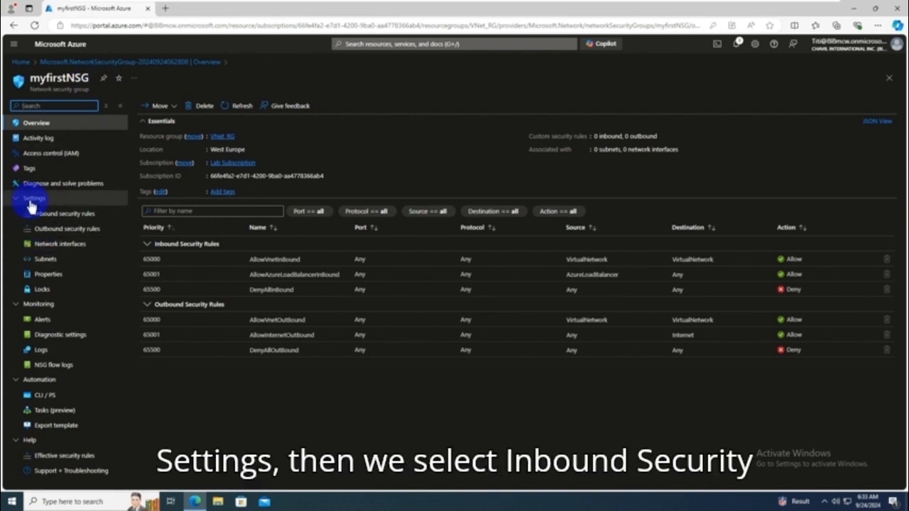
Step: Start adding an inbound security rule to myfirstNSG, keeping source port range * and choosing Any as the destination
click(57, 216)
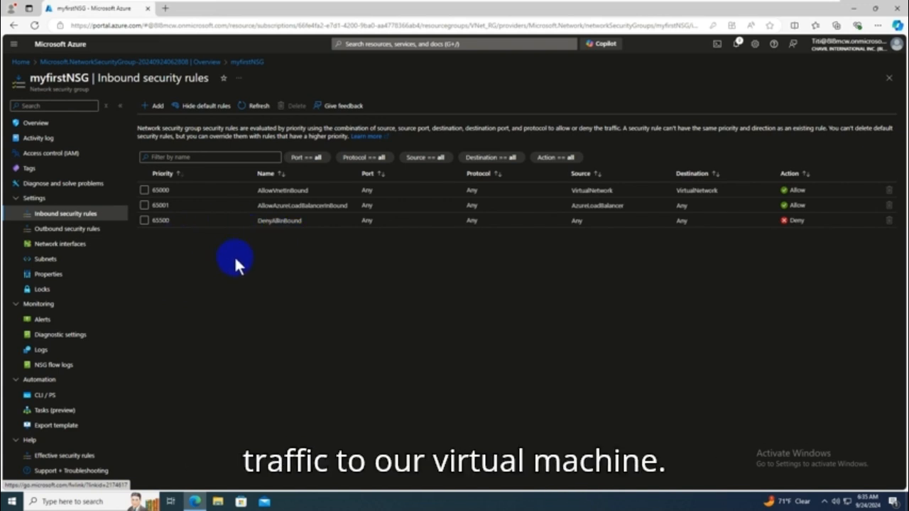
click(156, 109)
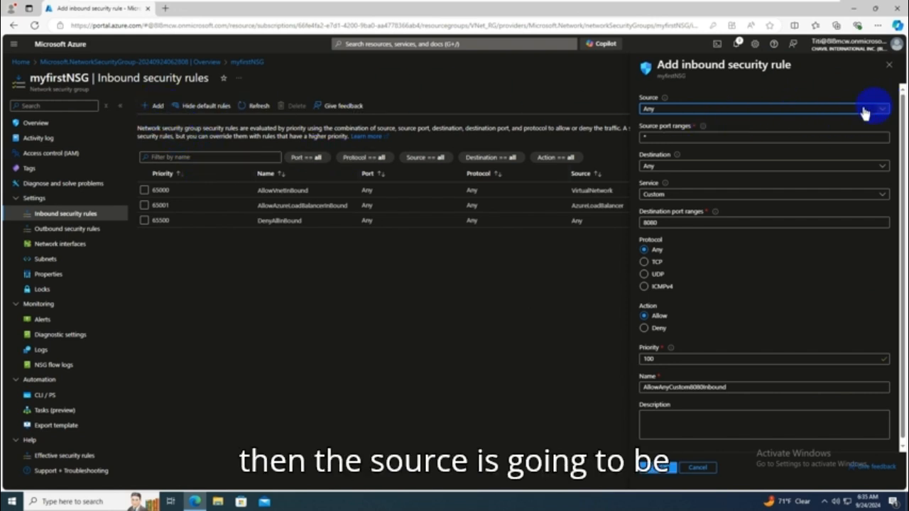
click(693, 138)
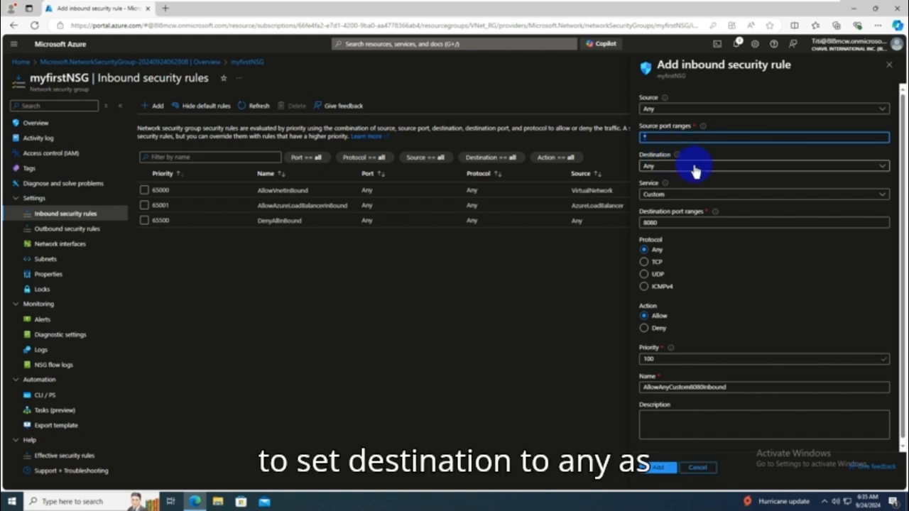
click(694, 167)
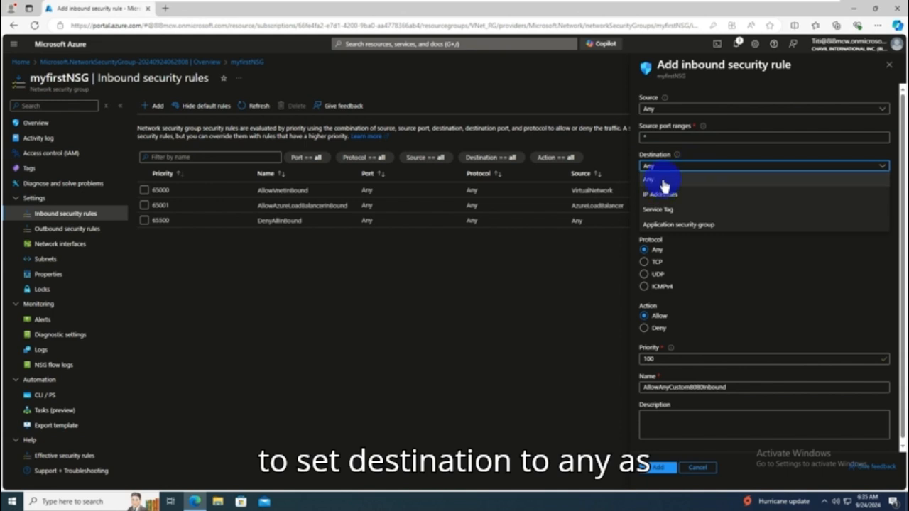
click(663, 182)
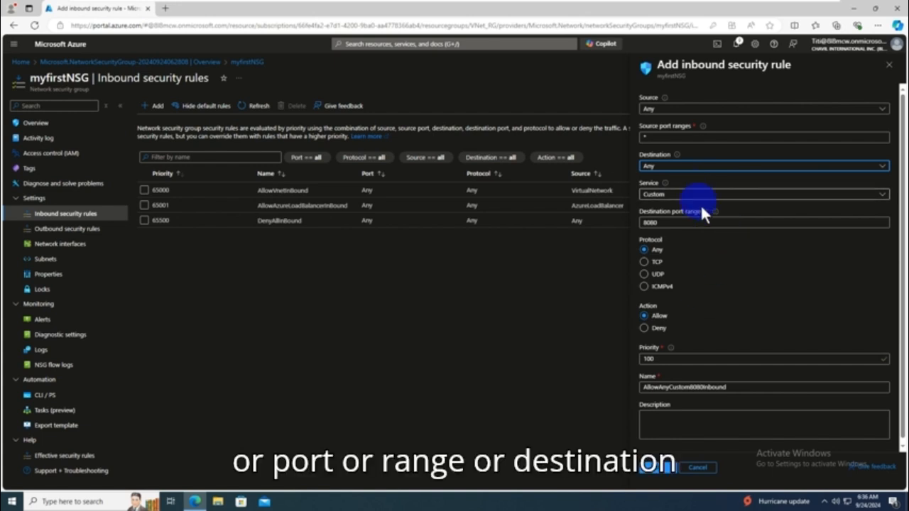
Step: Set the rule's destination port range to 3389 and its protocol to TCP, keeping the Custom service
double_click(674, 222)
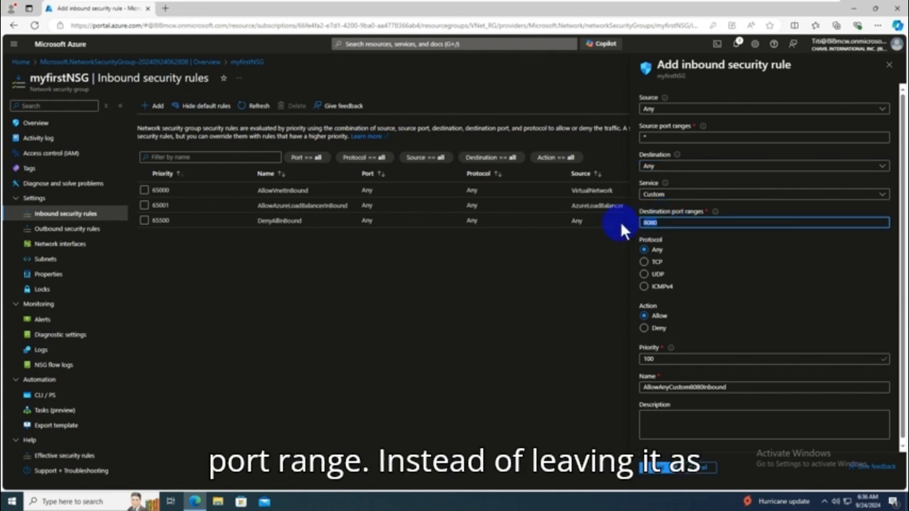
text(3389)
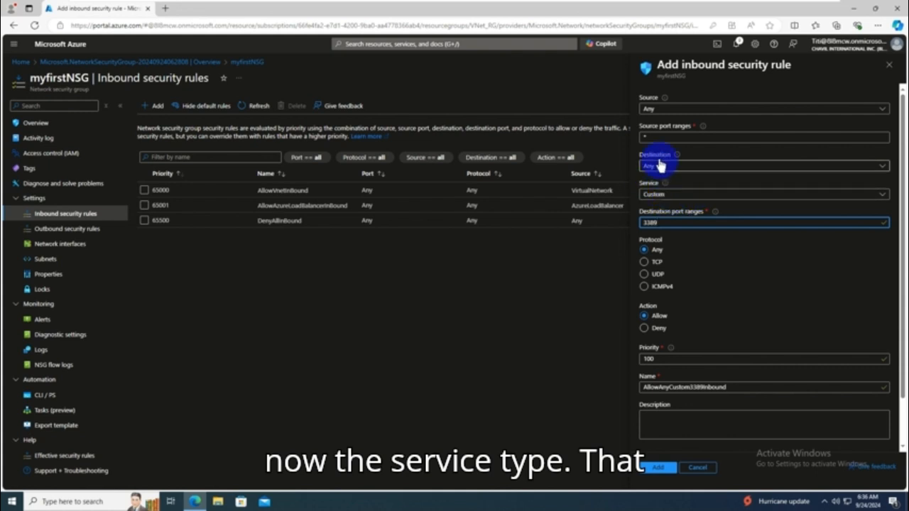
click(683, 193)
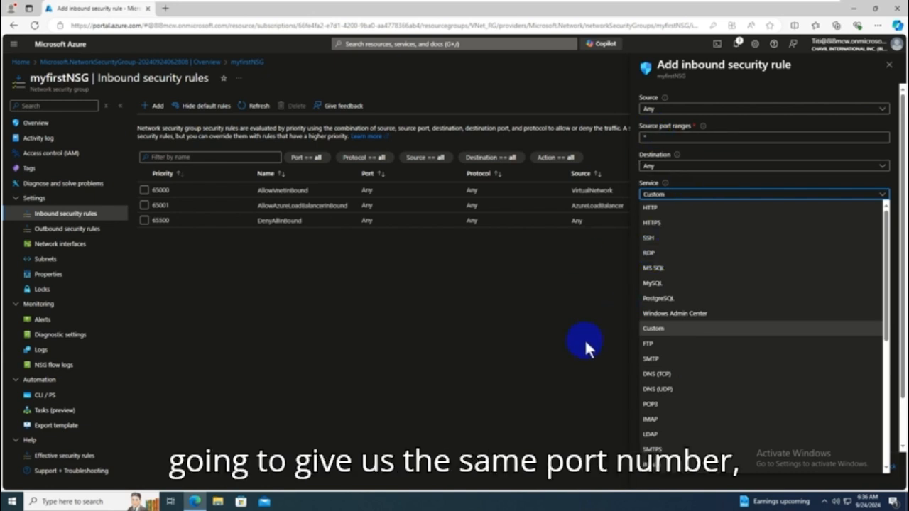
click(598, 272)
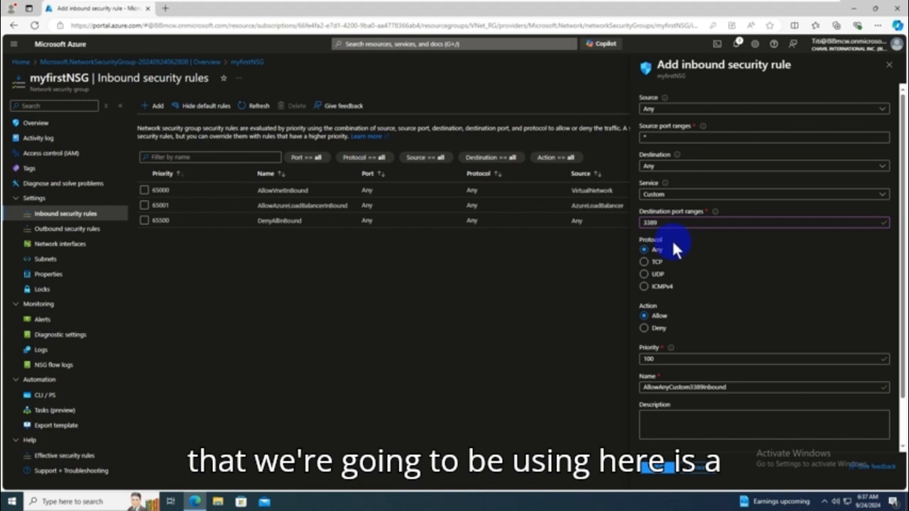
click(644, 263)
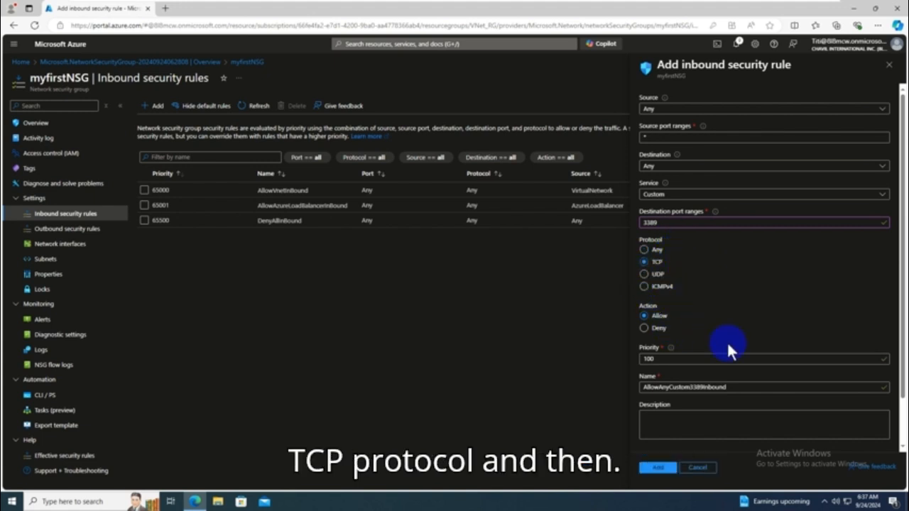
Step: Rename the inbound rule AllowRDPInbound, add it to the network security group and refresh the rule list
scroll(689, 327, down, 1)
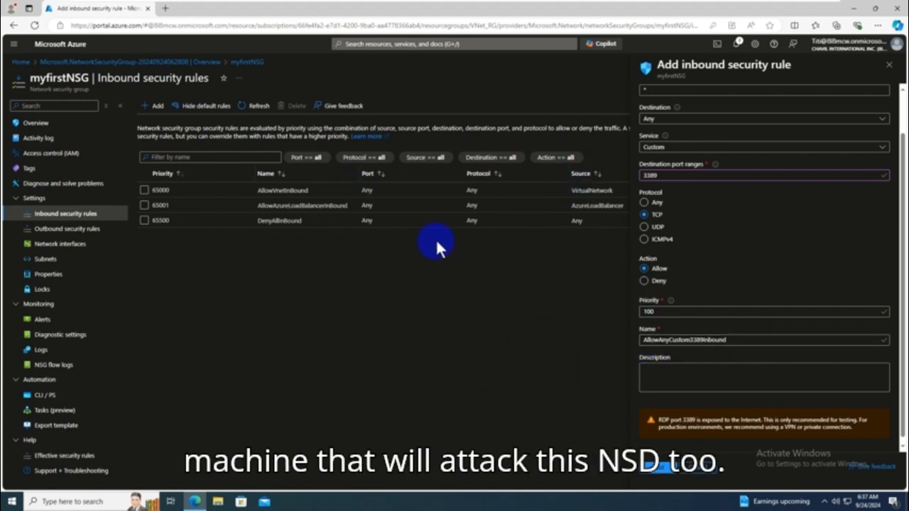
scroll(703, 323, down, 1)
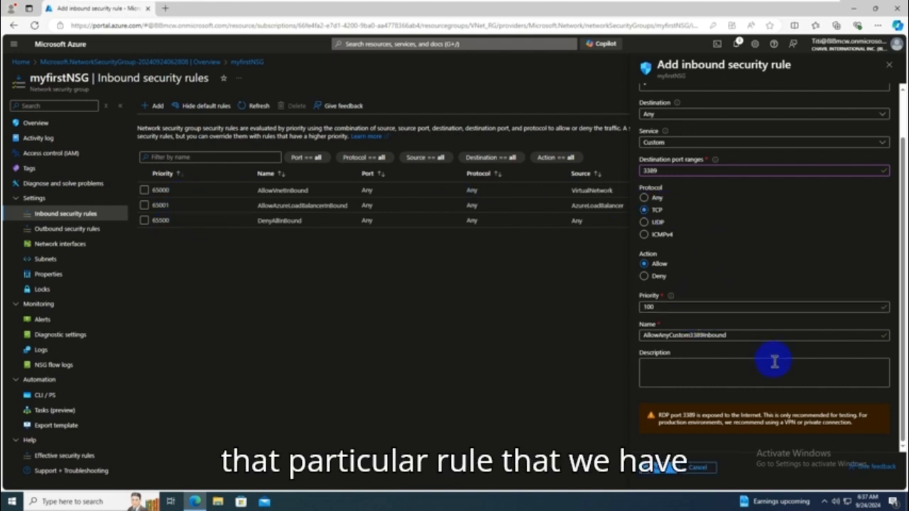
drag(745, 338, 615, 362)
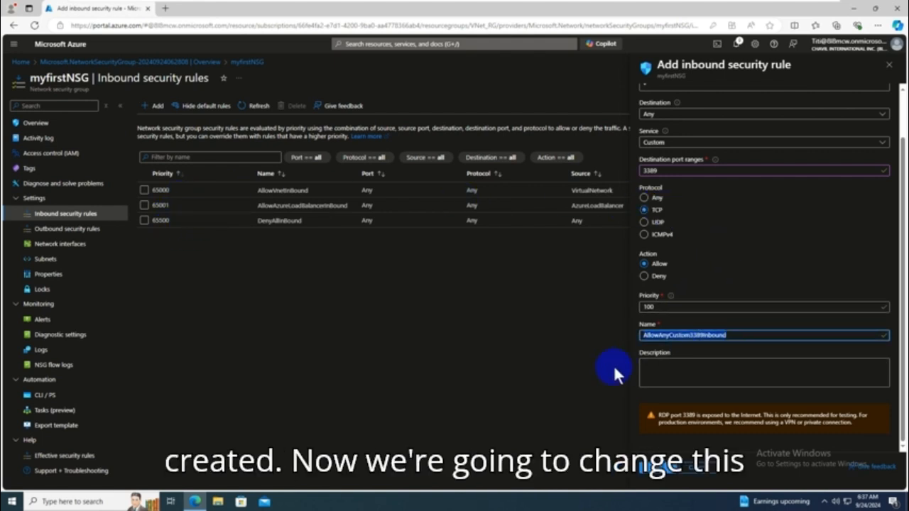
click(743, 335)
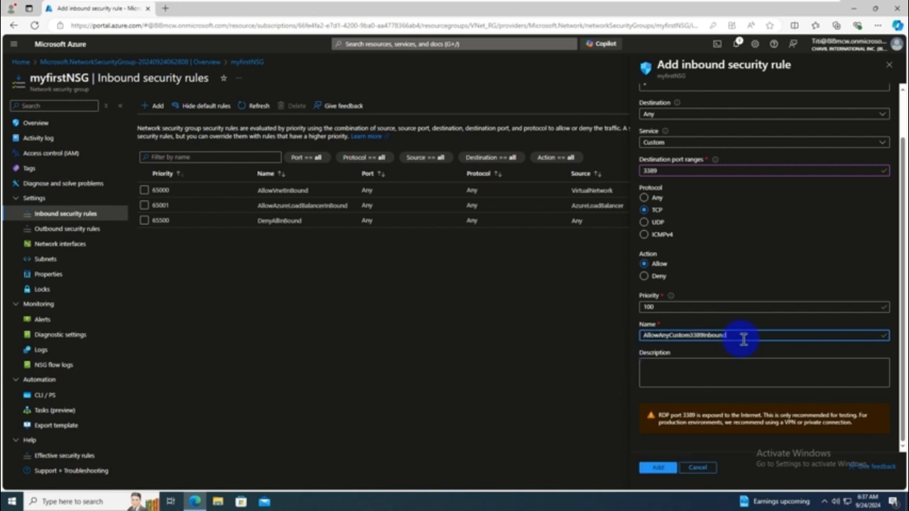
scroll(783, 345, up, 1)
key(BackSpace)
key(BackSpace)
key(BackSpace)
key(BackSpace)
key(BackSpace)
key(BackSpace)
key(BackSpace)
key(BackSpace)
key(BackSpace)
key(BackSpace)
key(BackSpace)
key(BackSpace)
key(BackSpace)
key(BackSpace)
key(BackSpace)
key(BackSpace)
key(BackSpace)
key(BackSpace)
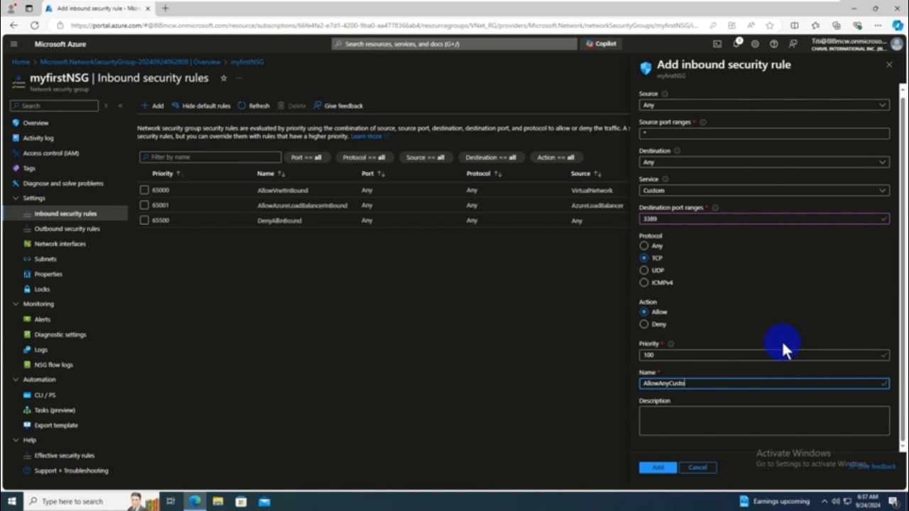
key(BackSpace)
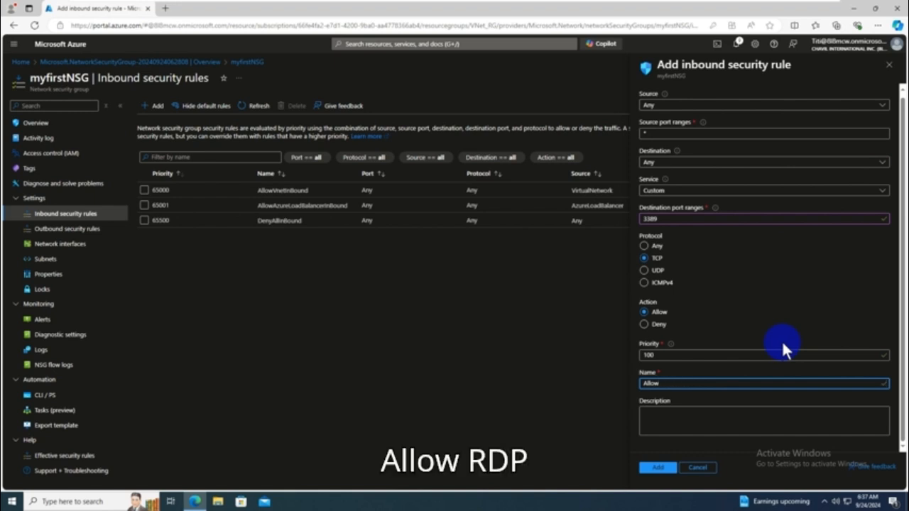
text(RDP)
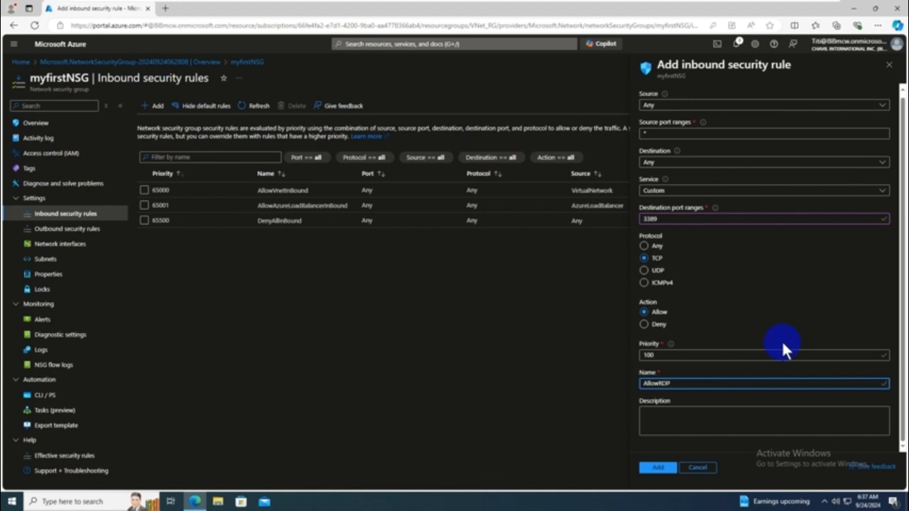
key(BackSpace)
text(Inbound)
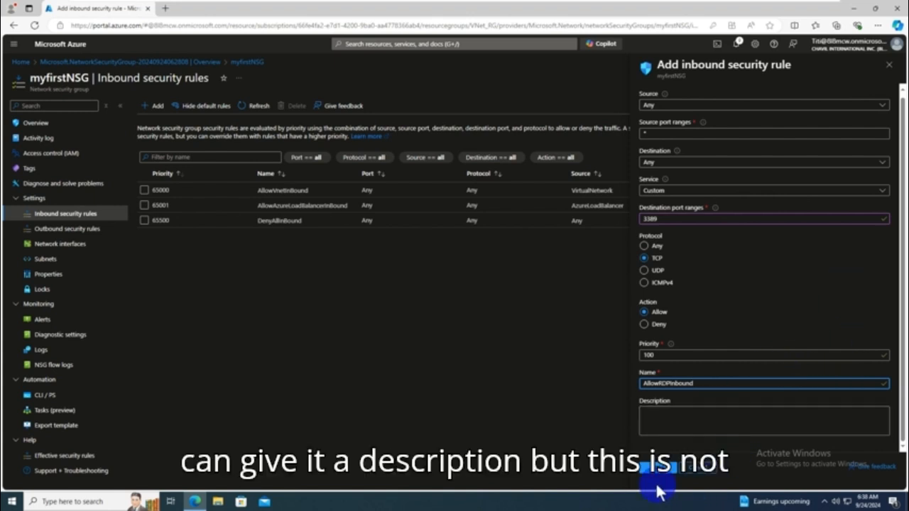
click(655, 470)
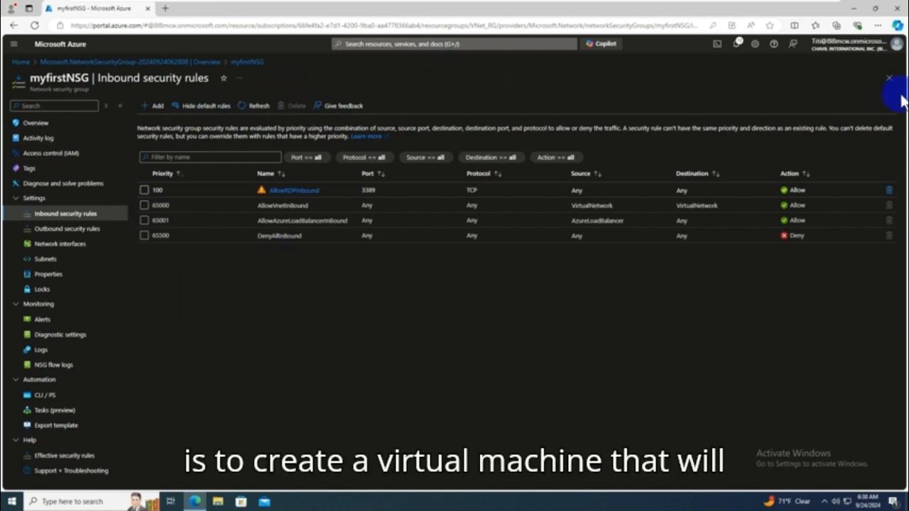
click(260, 108)
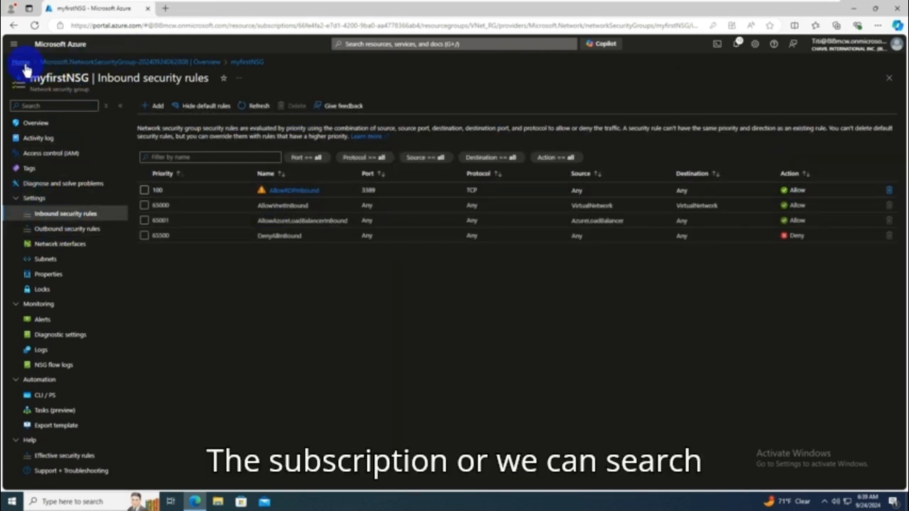
Step: Search the portal for virtual machines and start creating a new Azure virtual machine
click(419, 43)
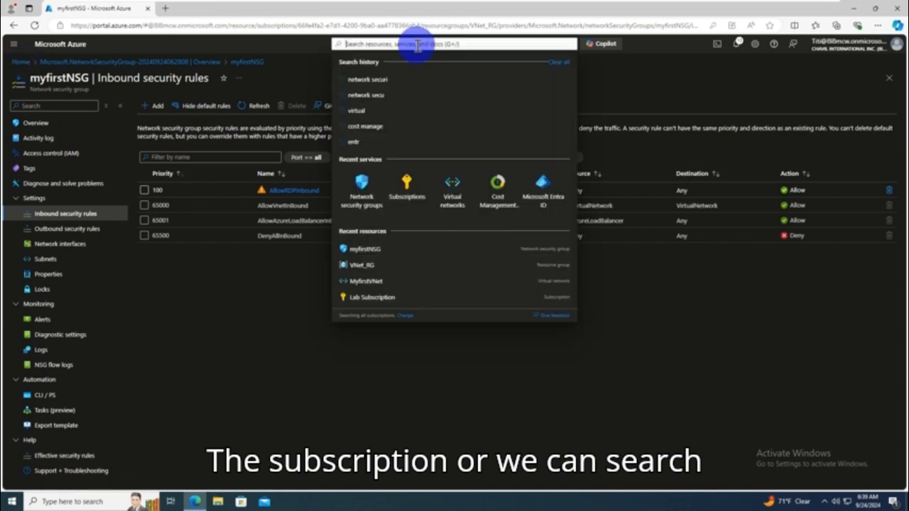
text(virtual)
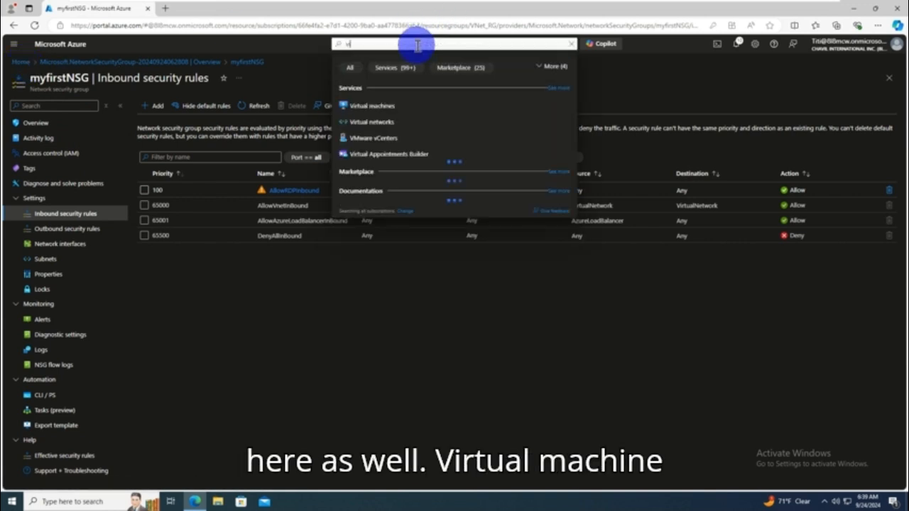
click(387, 108)
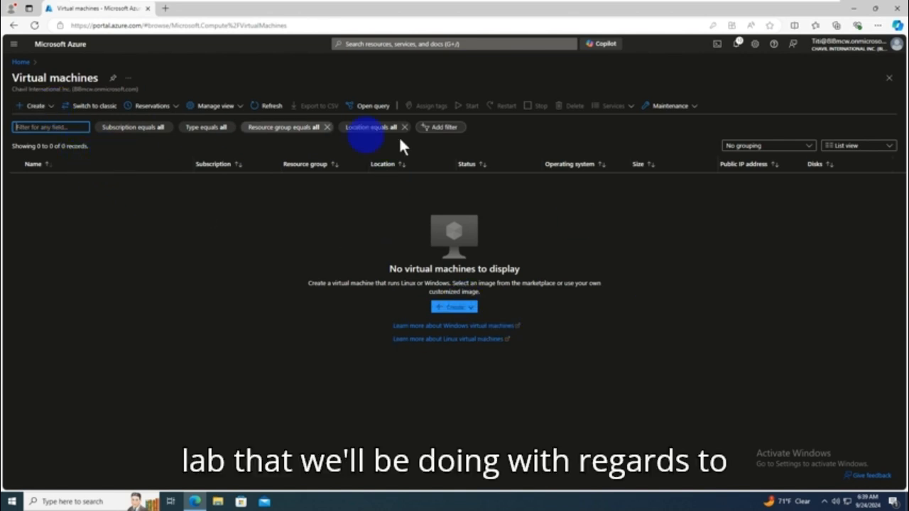
click(51, 108)
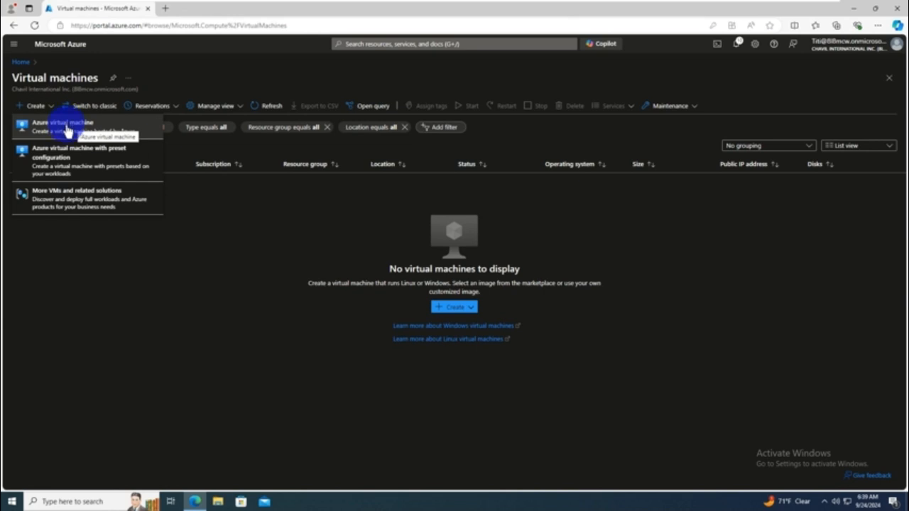
click(65, 128)
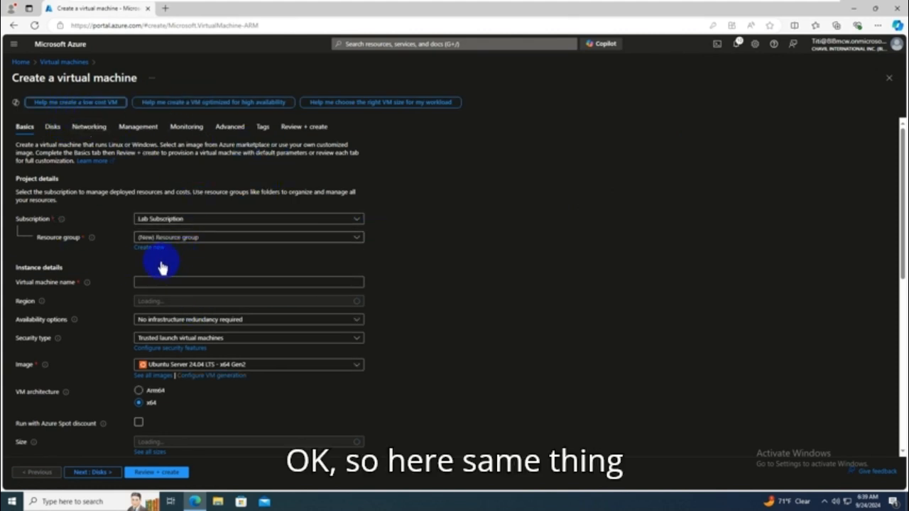
Step: Assign the virtual machine to resource group VNet_RG and name it MyFirstVM
click(210, 239)
click(159, 285)
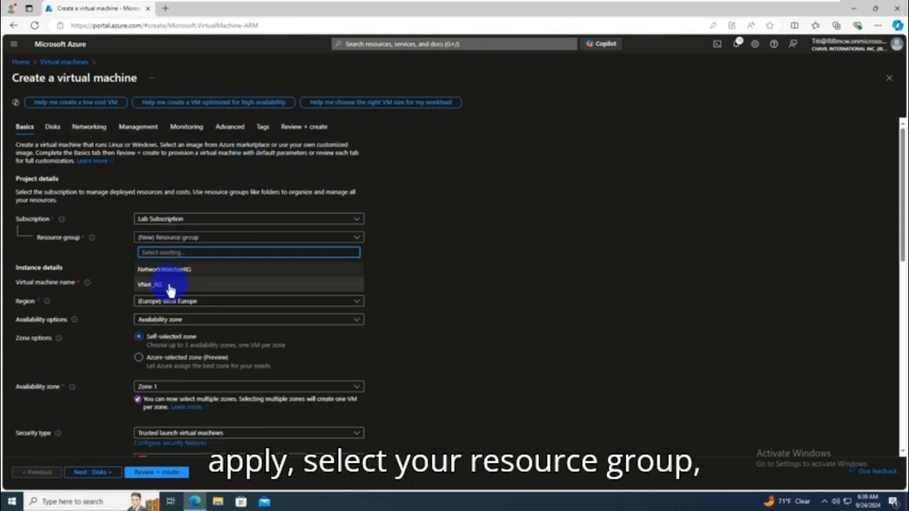
click(149, 282)
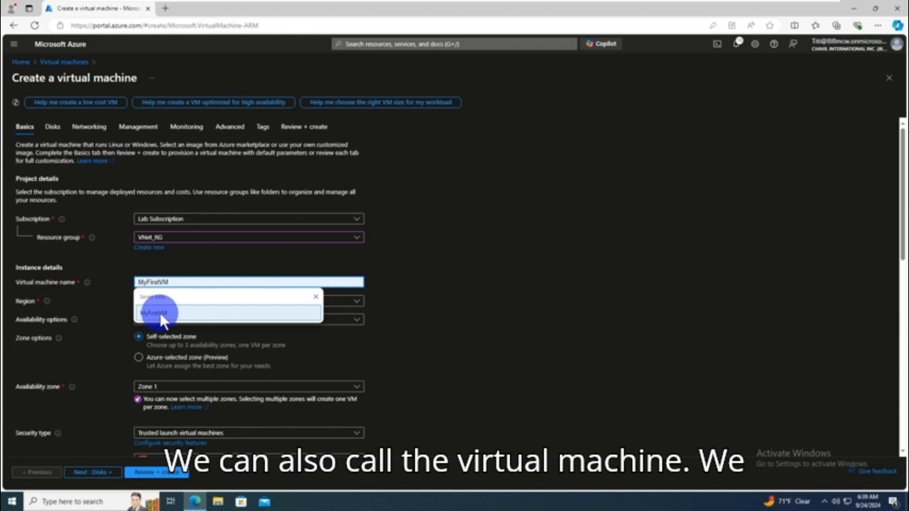
click(160, 313)
double_click(178, 284)
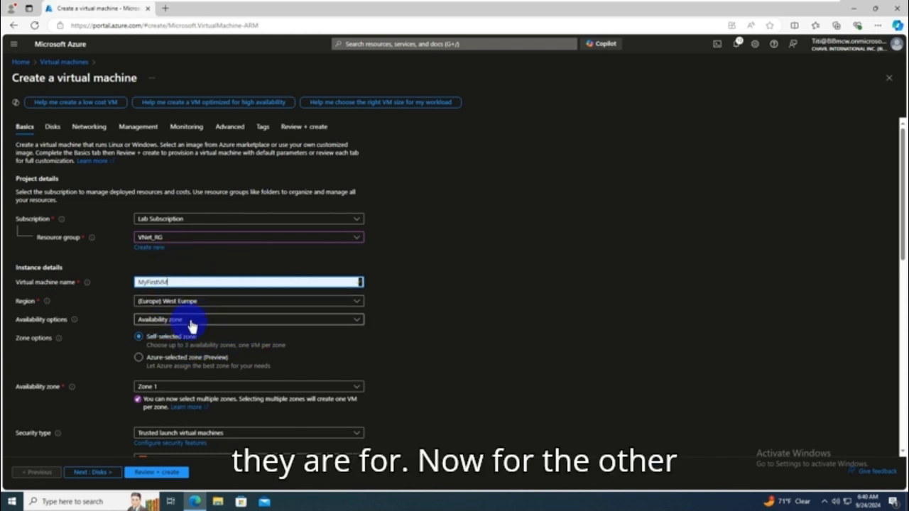
Step: Set the virtual machine's availability option to No infrastructure redundancy required and its security type to Standard
click(239, 324)
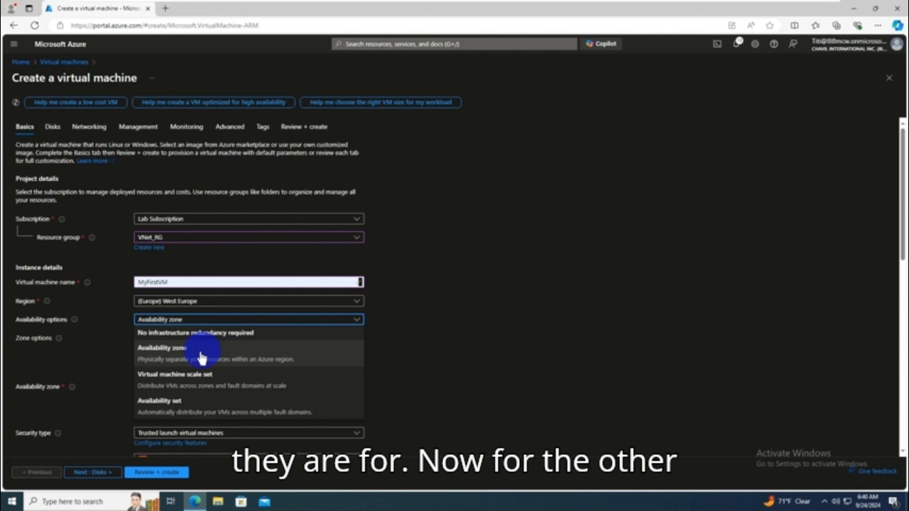
click(212, 333)
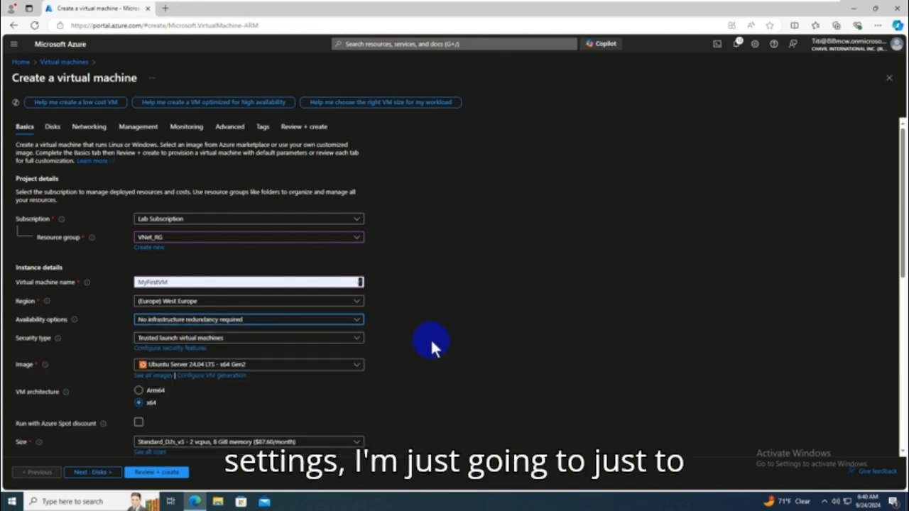
scroll(430, 340, down, 2)
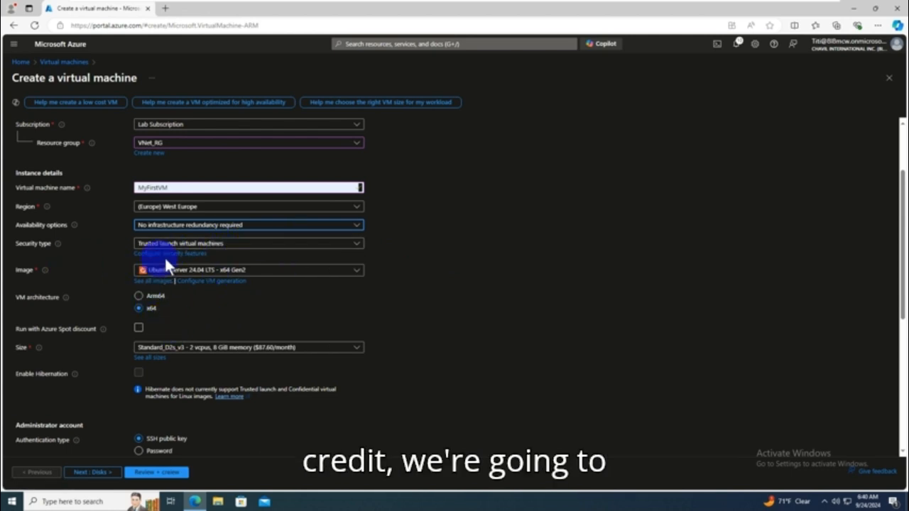
click(244, 246)
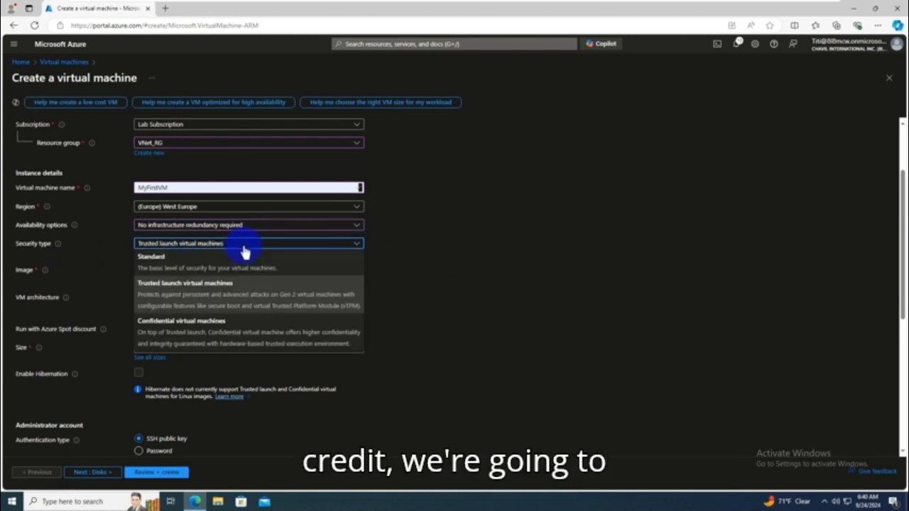
click(161, 258)
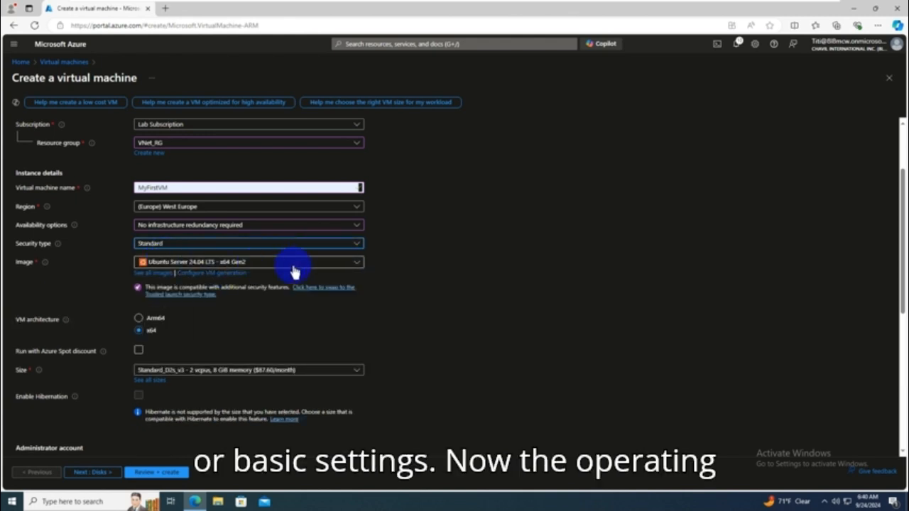
Step: Set the virtual machine's image to Windows Server 2019 Datacenter - x64 Gen2
click(257, 268)
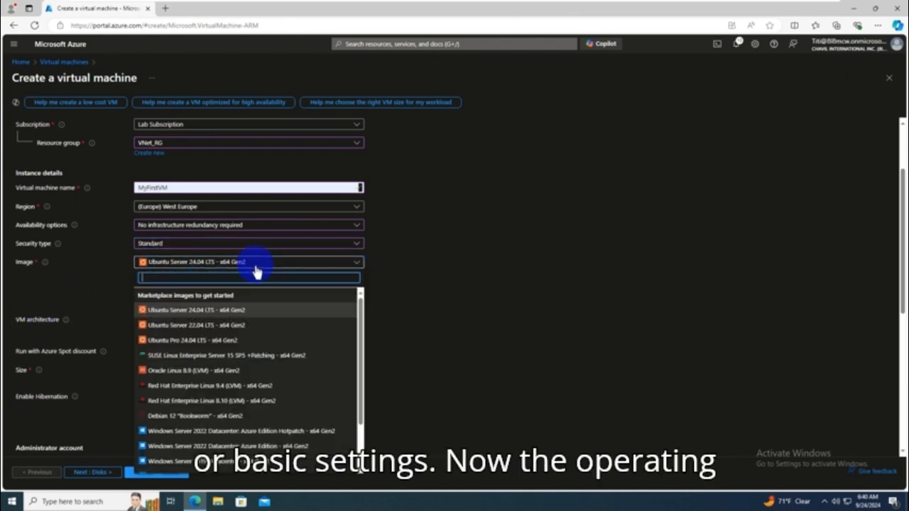
scroll(310, 424, down, 2)
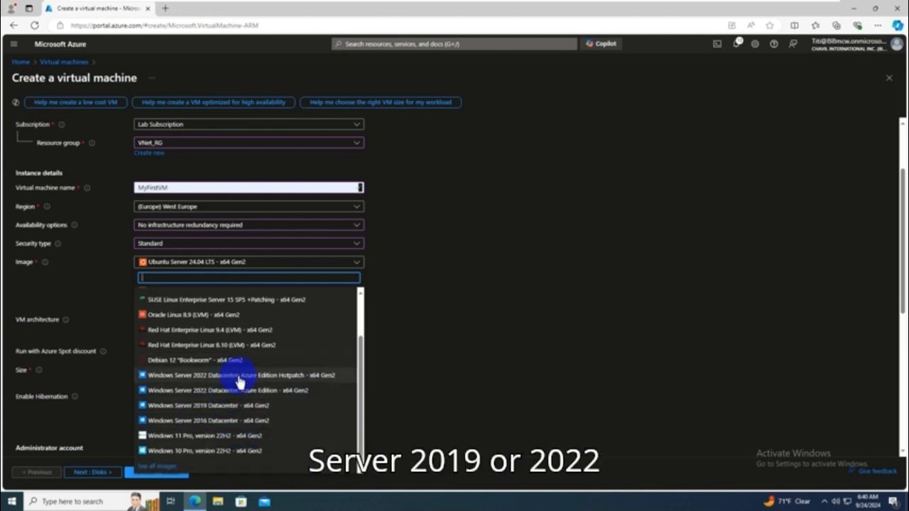
click(225, 409)
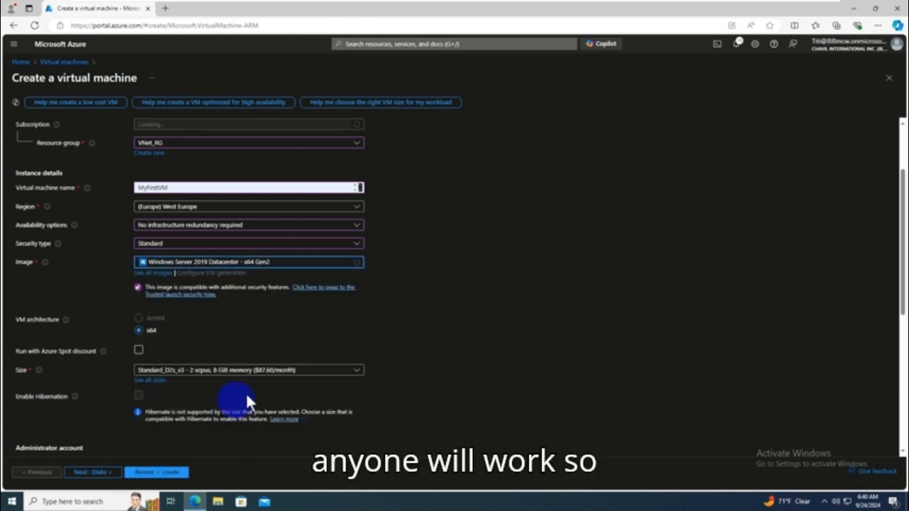
Step: Pick B1s from the full list of VM sizes as the virtual machine's size
scroll(402, 328, down, 2)
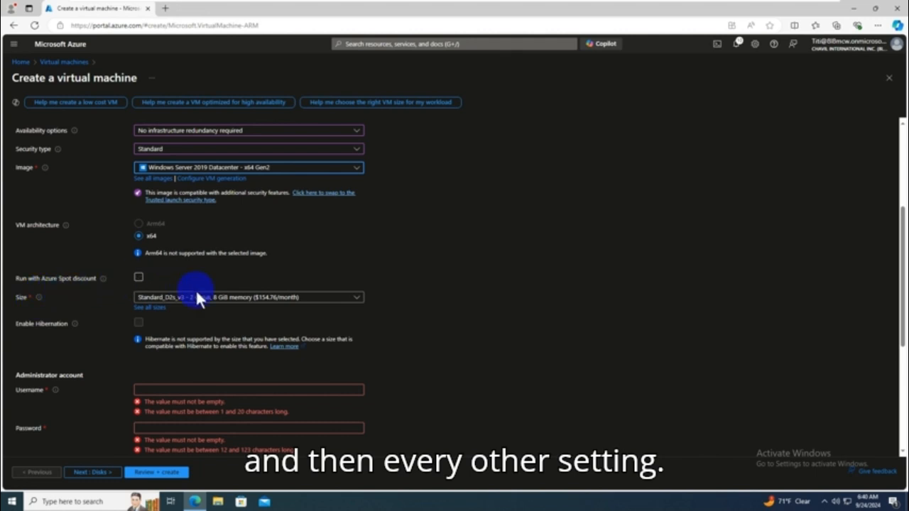
click(289, 298)
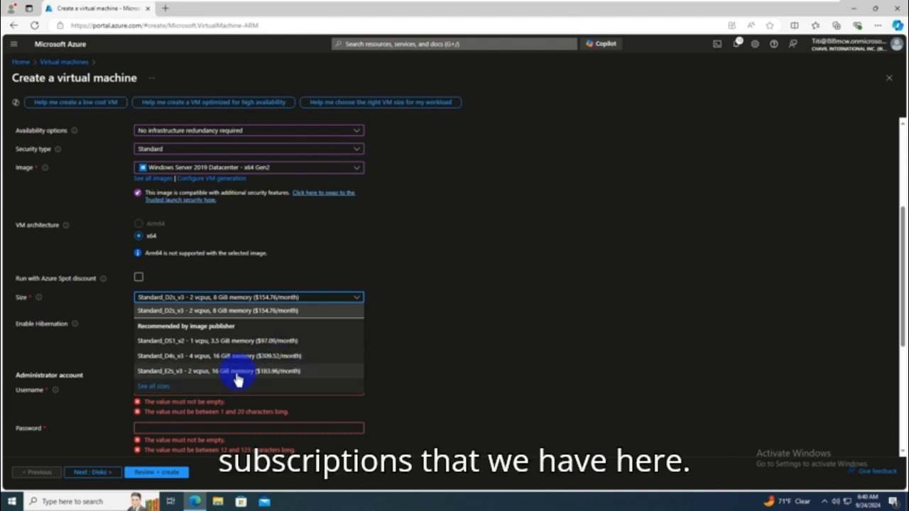
click(147, 389)
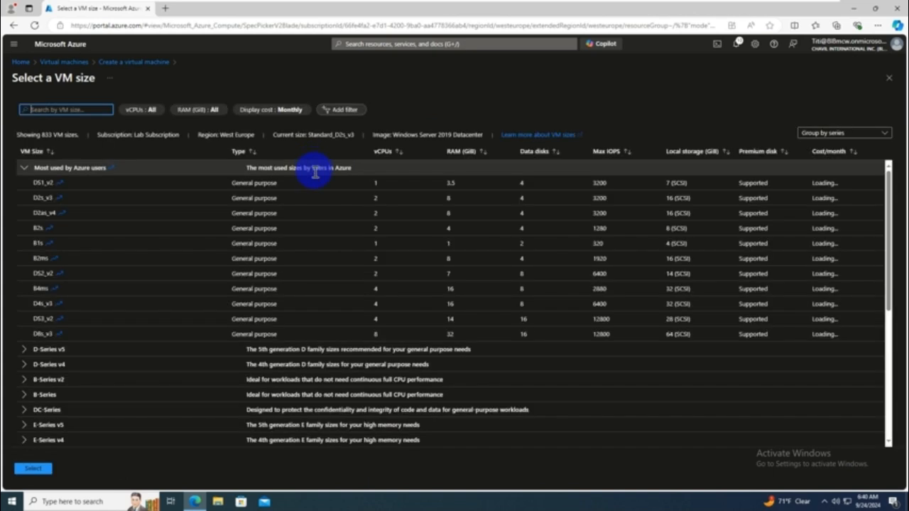
click(39, 243)
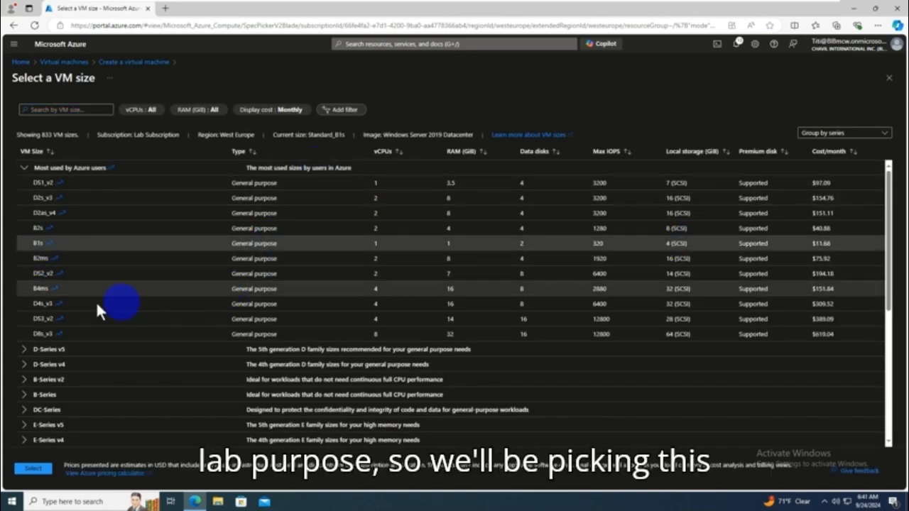
click(33, 468)
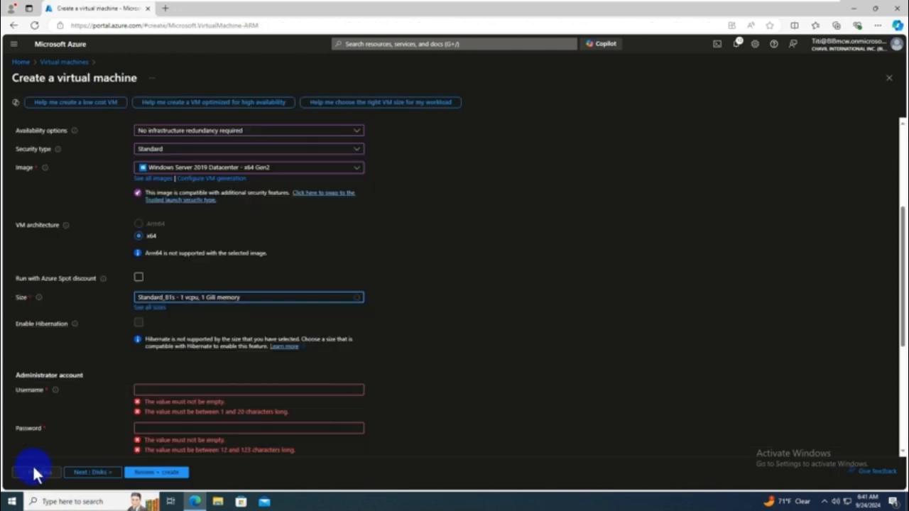
Step: Set the administrator account's username to myfirstadmin
scroll(451, 380, down, 3)
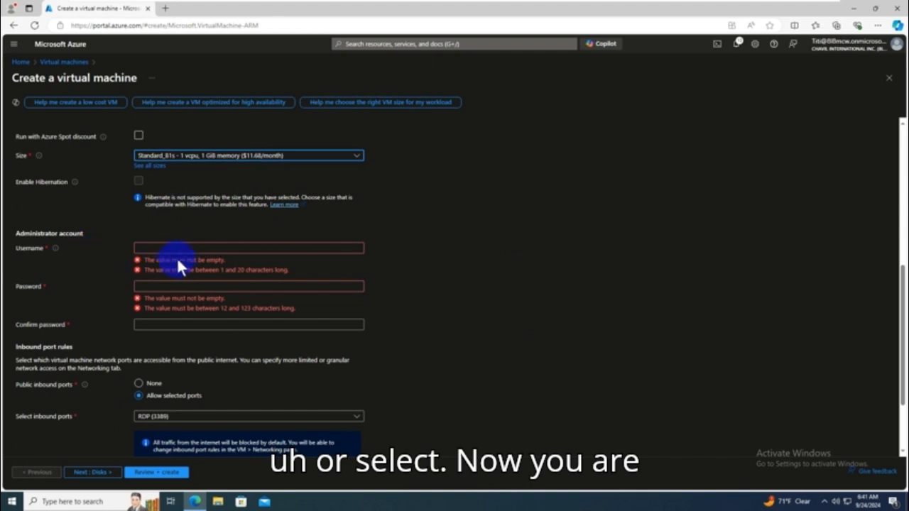
click(187, 247)
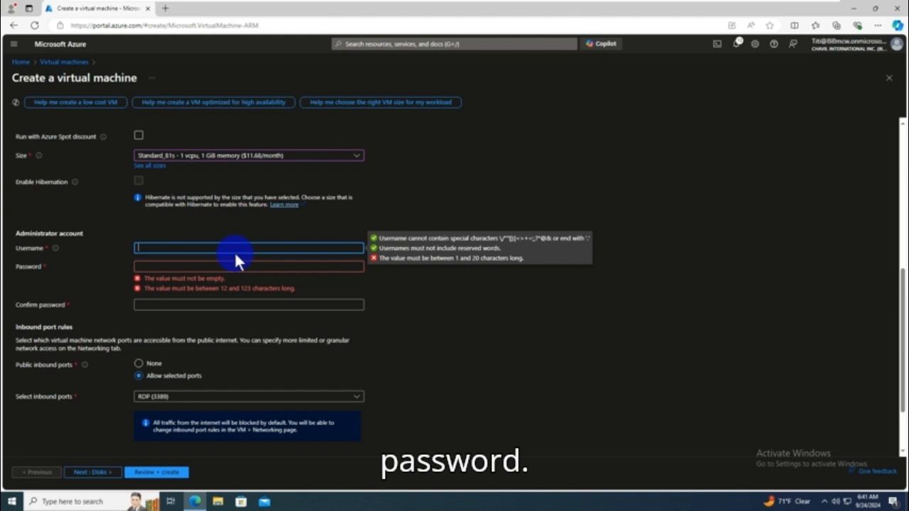
text(myfirst)
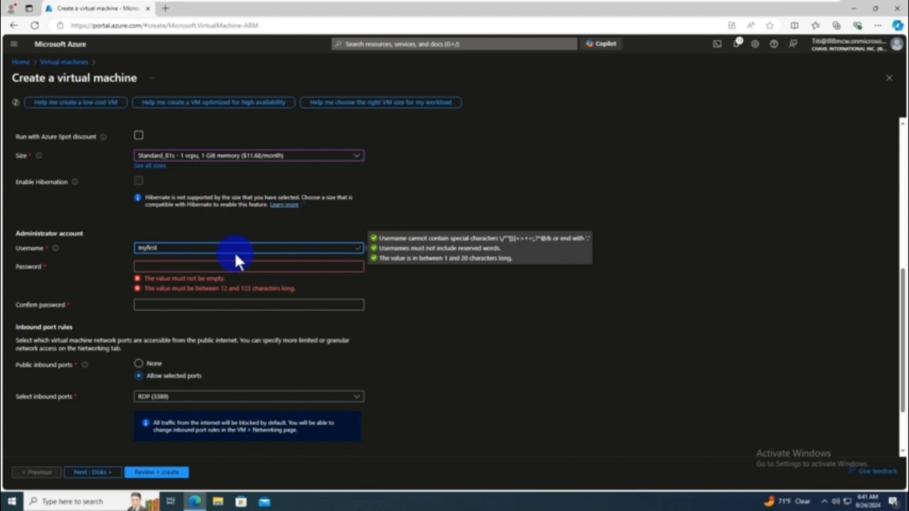
text(admin)
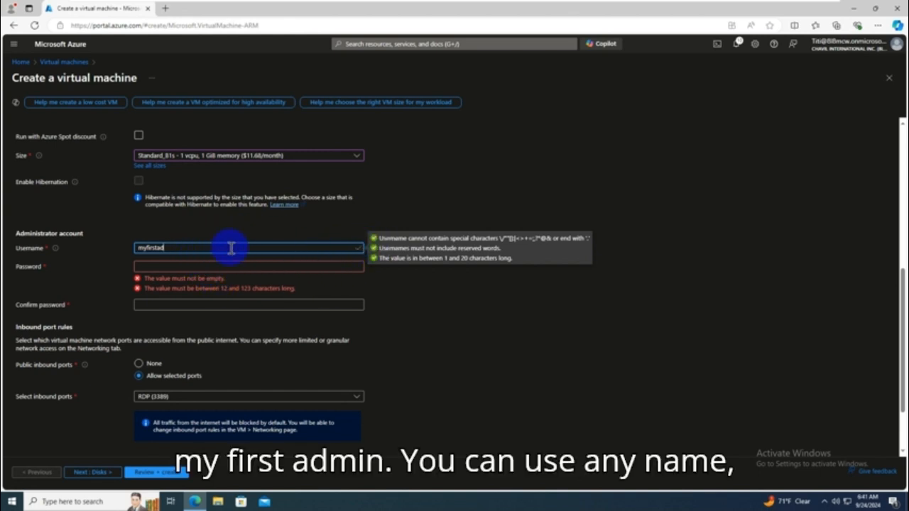
Step: Enter the administrator account password and repeat it in the confirmation field
click(305, 266)
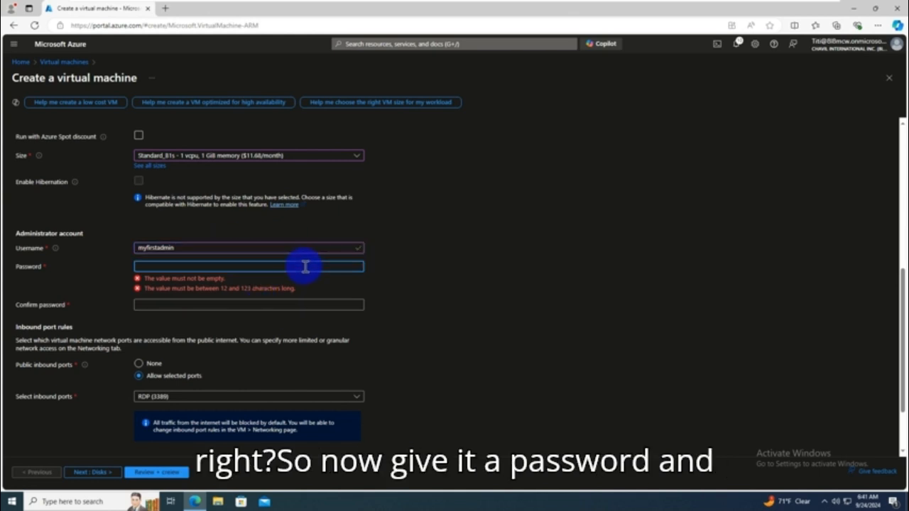
text(••)
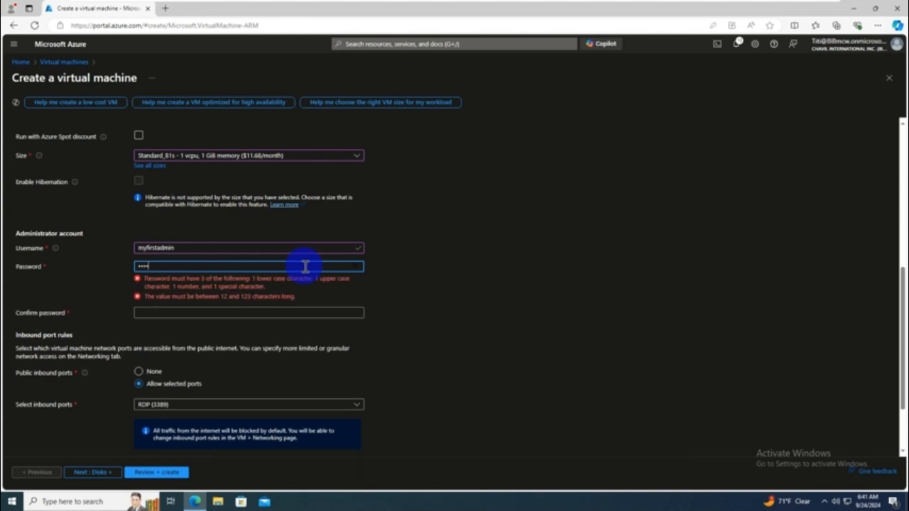
text(•••••••)
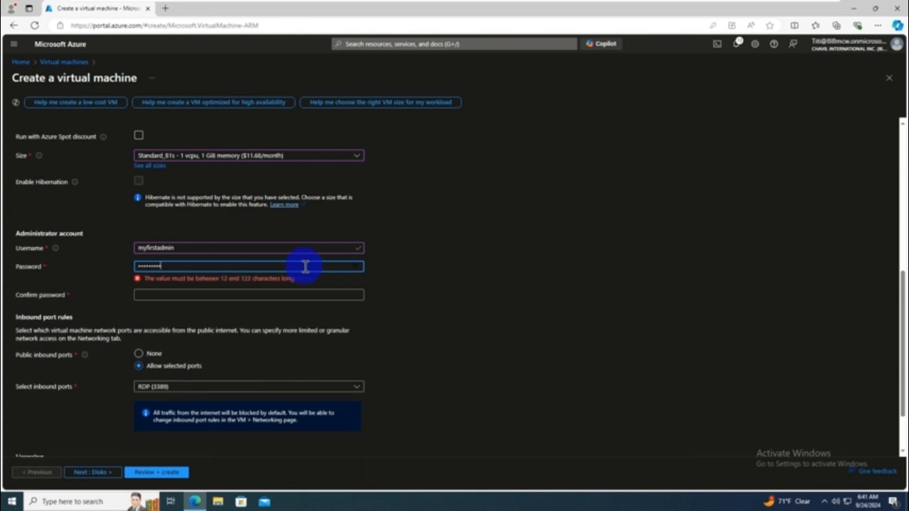
text(•)
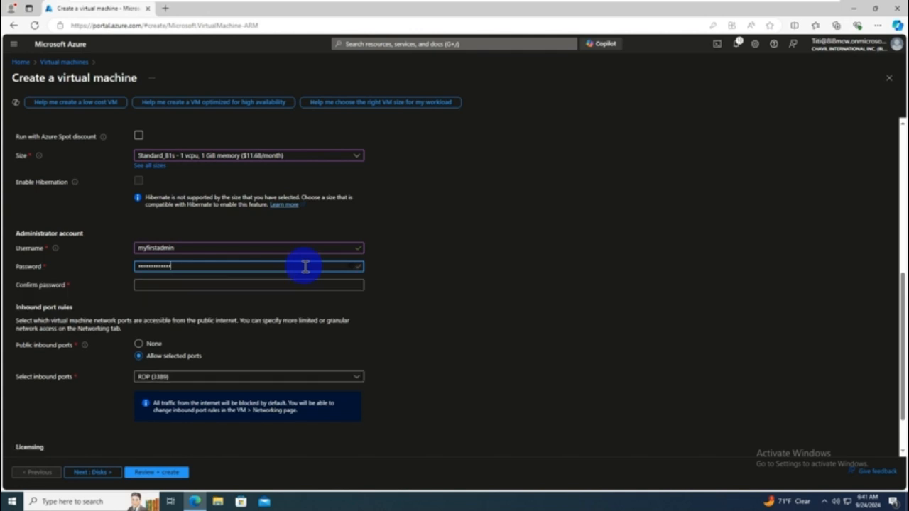
click(286, 286)
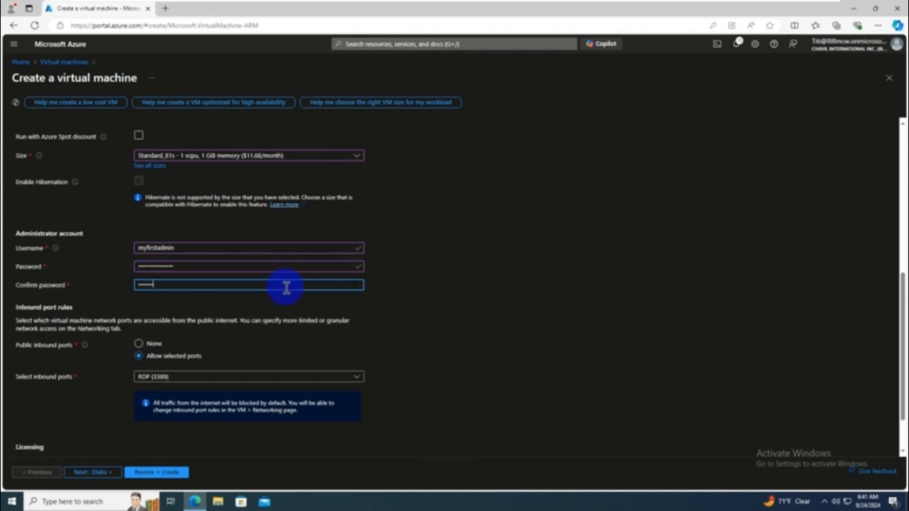
text(••••••••••)
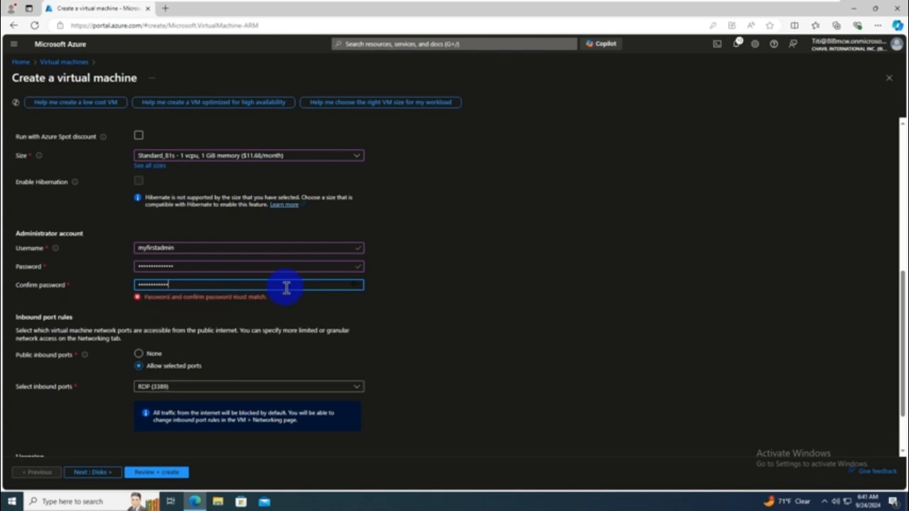
text(•)
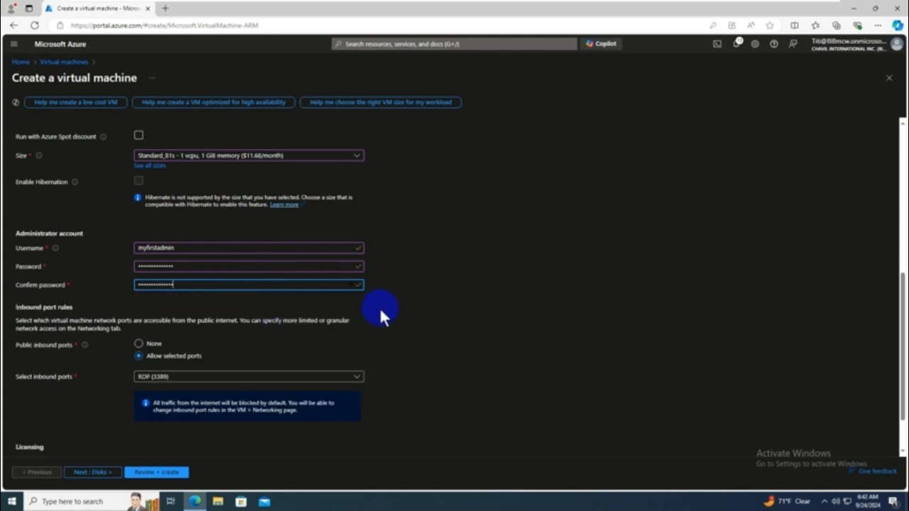
Step: Deselect RDP (3389) as an inbound port and set the virtual machine's public inbound ports to None
scroll(389, 308, down, 2)
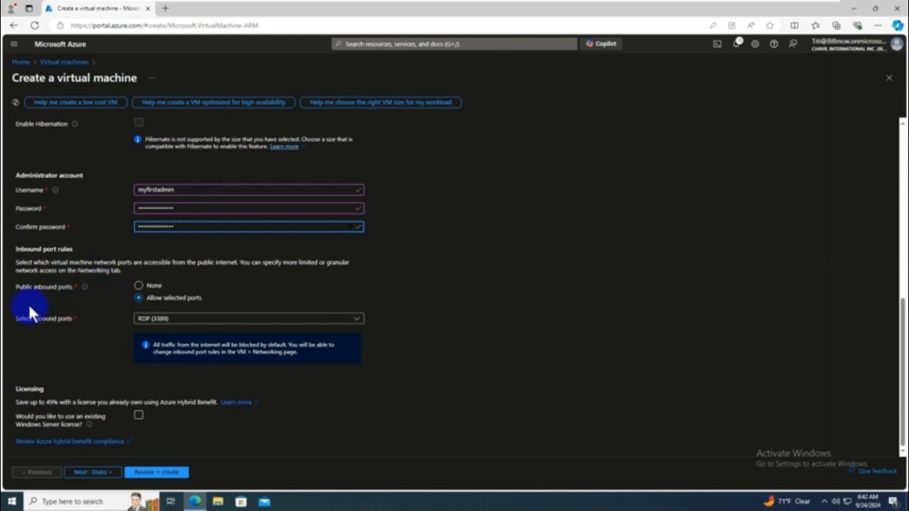
click(170, 321)
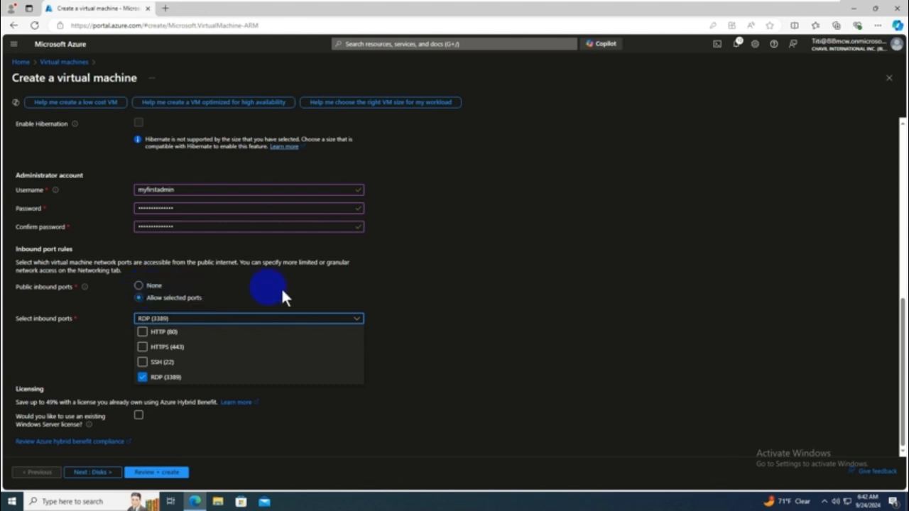
click(334, 278)
click(144, 287)
click(166, 319)
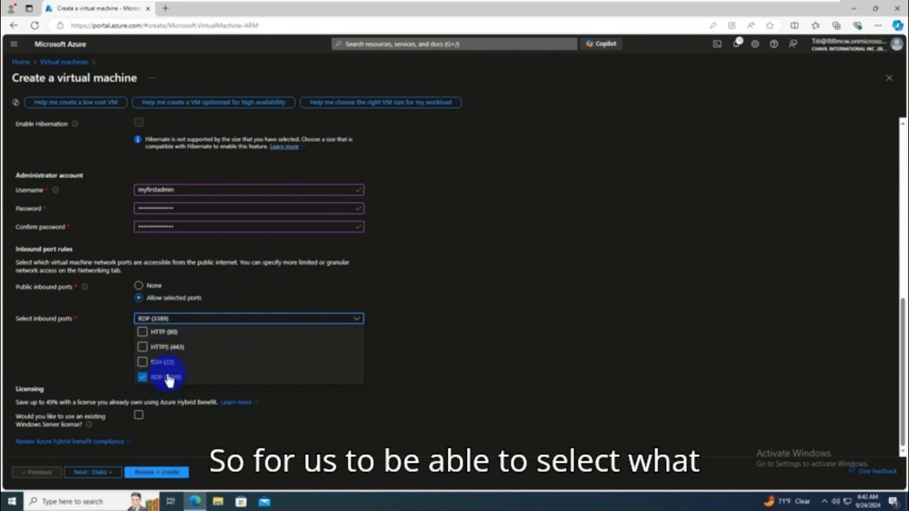
click(144, 380)
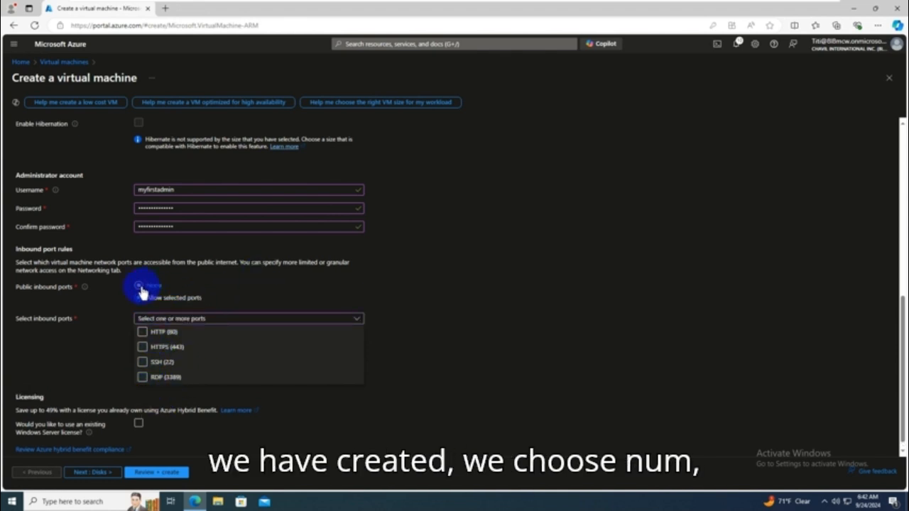
click(140, 286)
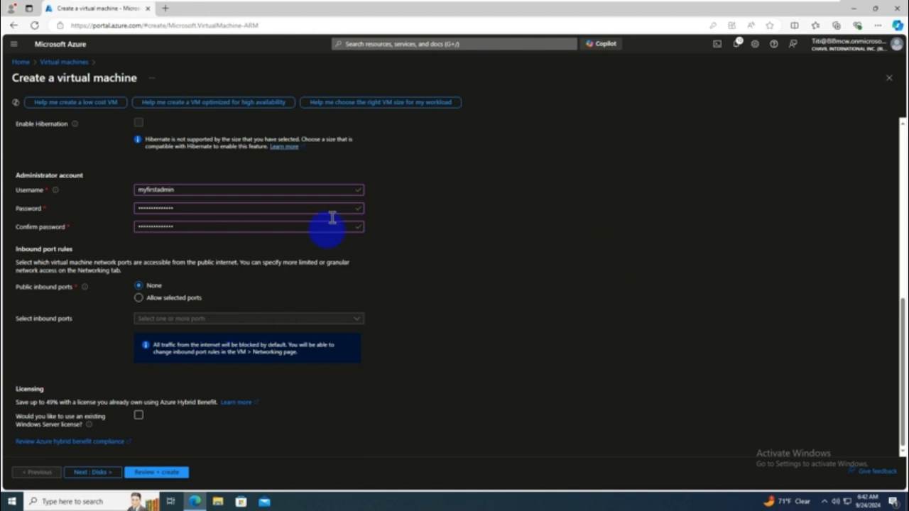
Step: Continue to the virtual machine's disk settings and dismiss the browser's offer to save the password
scroll(502, 283, up, 2)
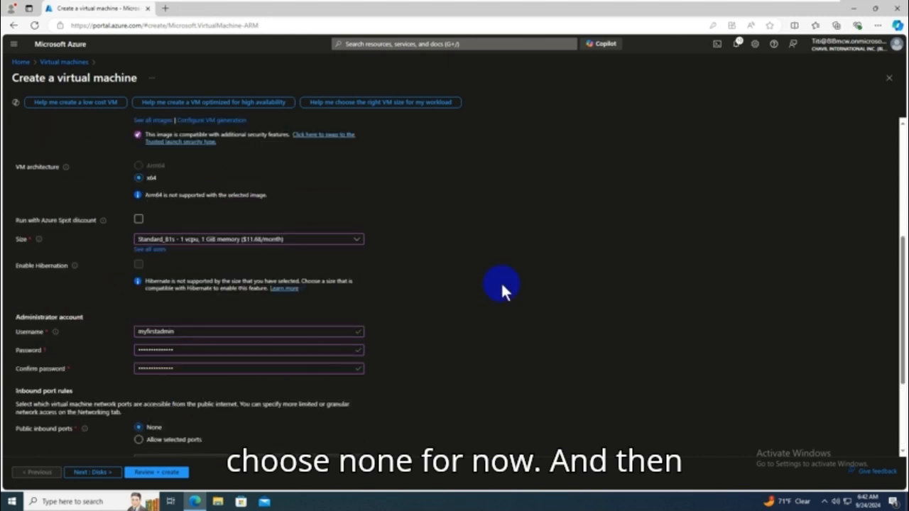
scroll(501, 289, down, 2)
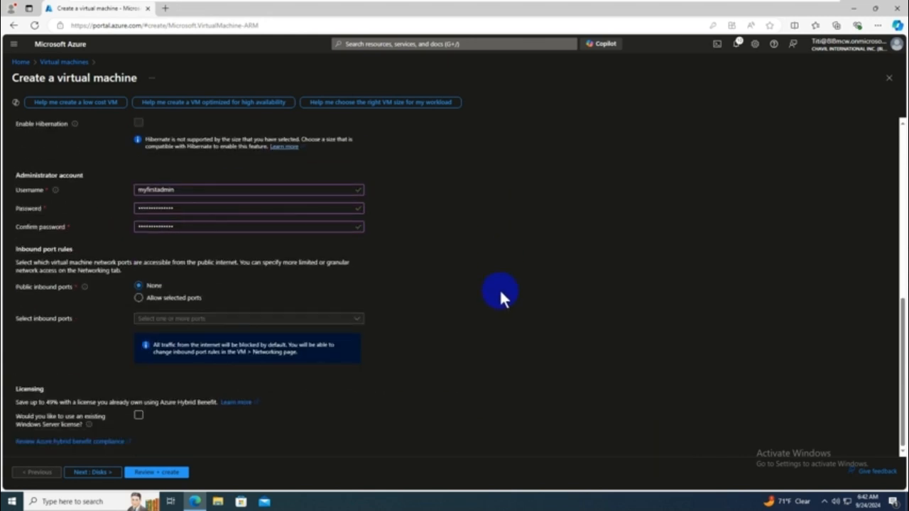
click(95, 475)
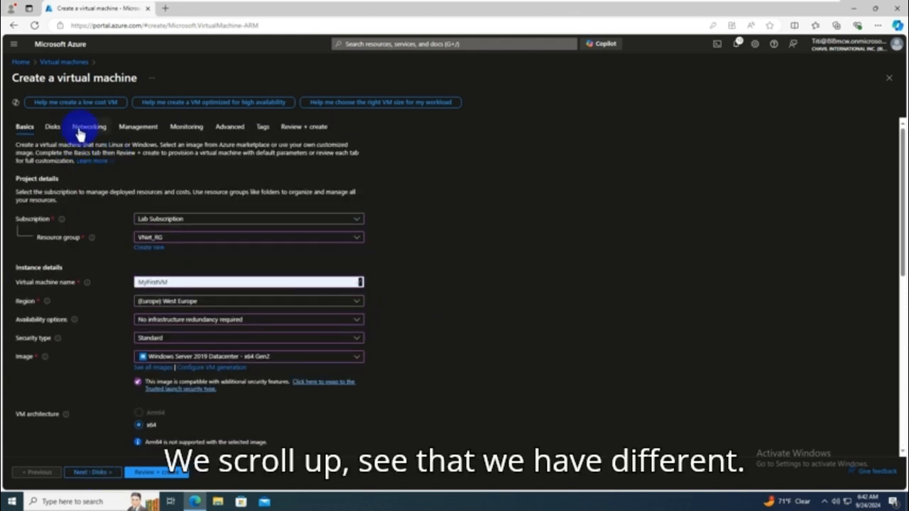
scroll(315, 416, down, 7)
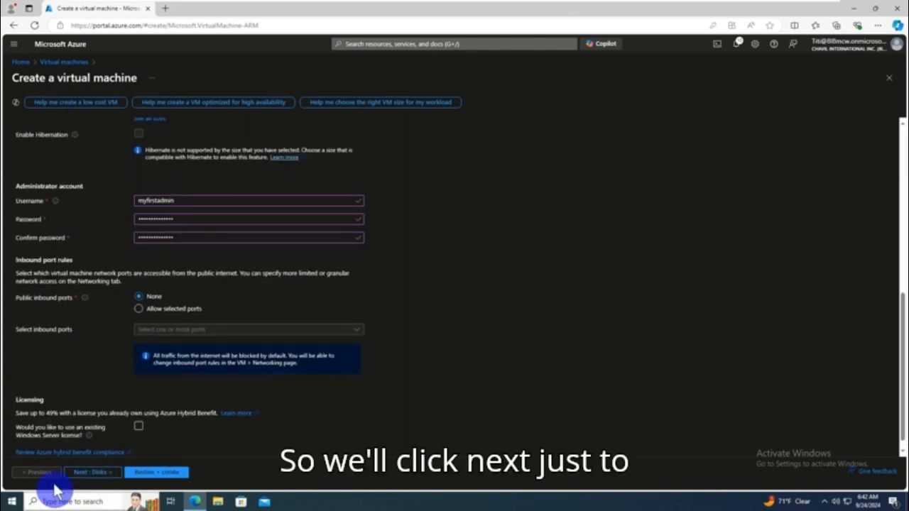
click(91, 472)
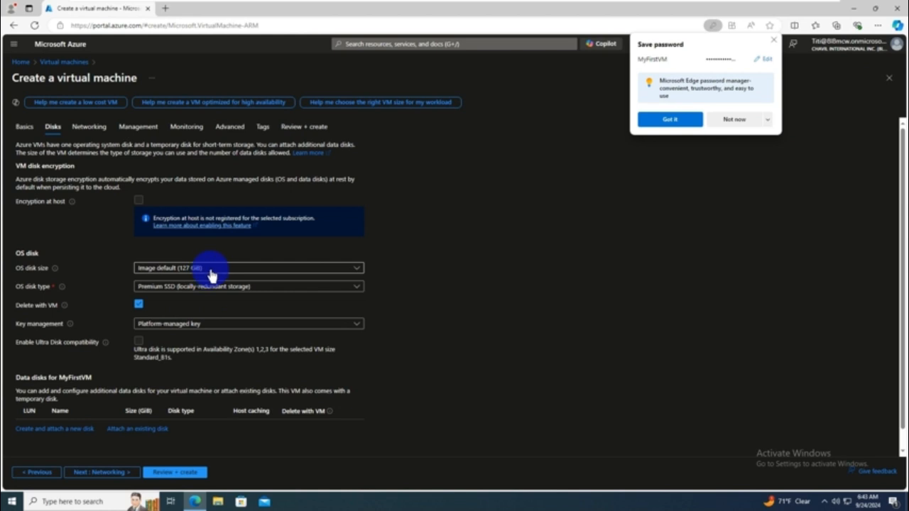
click(772, 40)
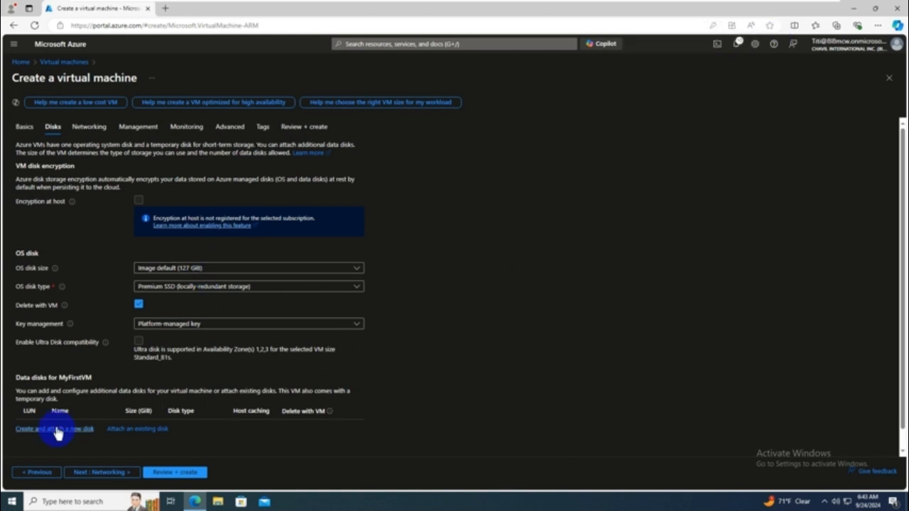
Step: Set the OS disk type to Standard HDD (locally-redundant storage)
click(183, 287)
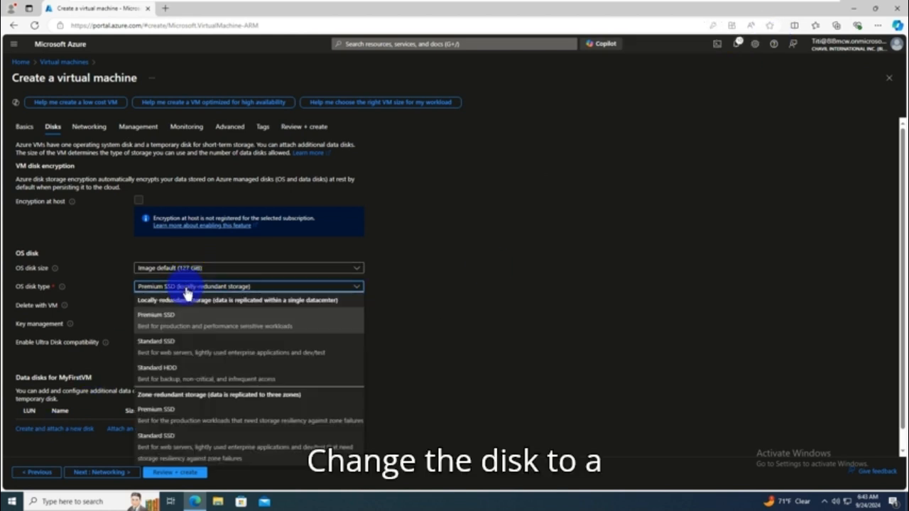
click(169, 375)
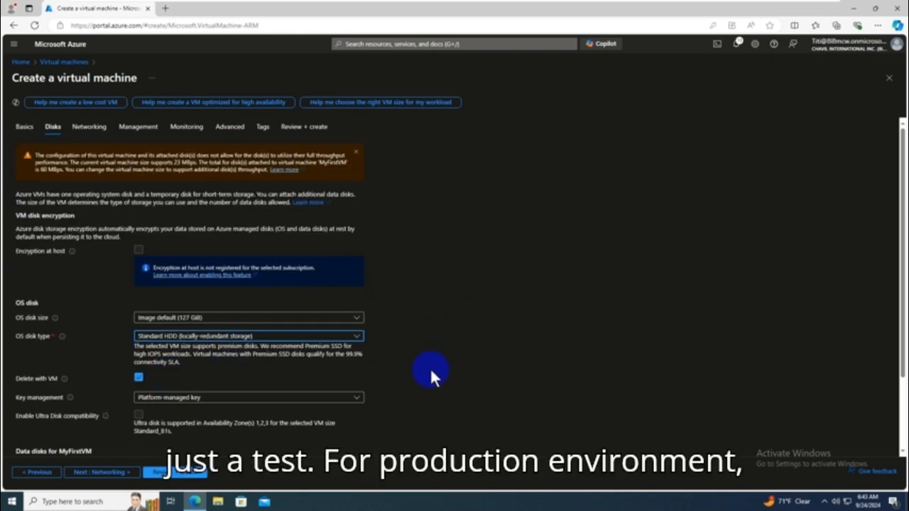
scroll(429, 370, down, 2)
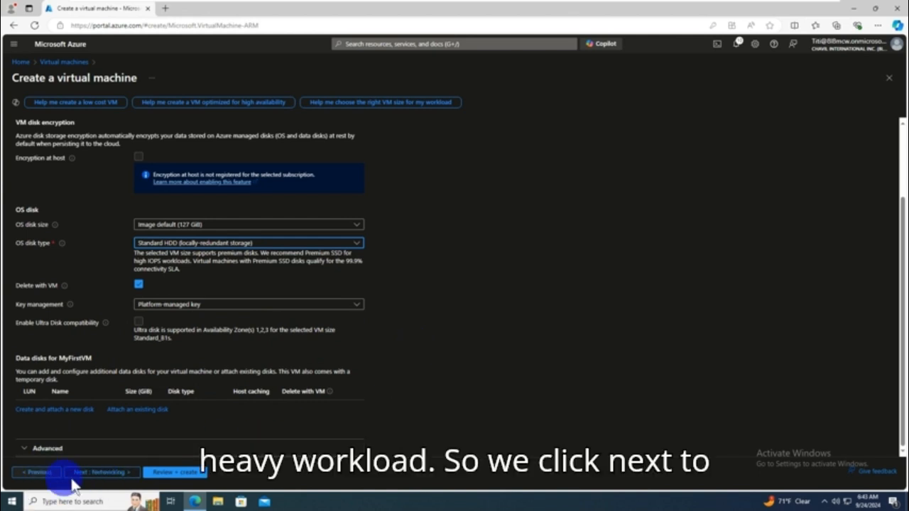
Step: Continue to the networking settings and assign the virtual machine to virtual network MyfirstVNet and its default (10.0.0.0/24) subnet
click(98, 472)
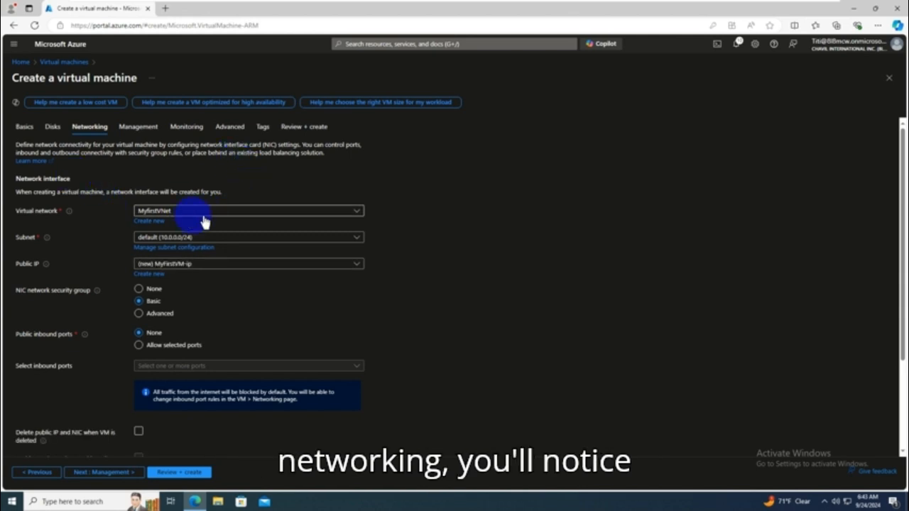
click(260, 212)
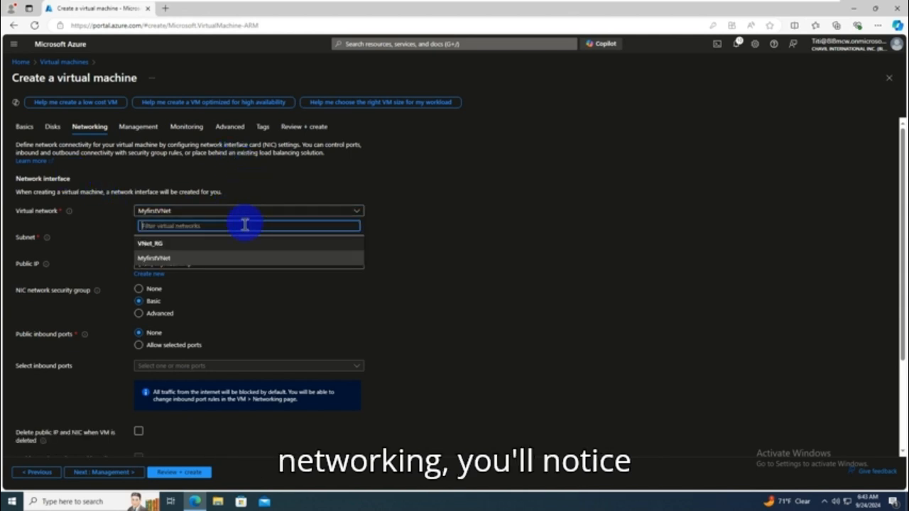
click(166, 259)
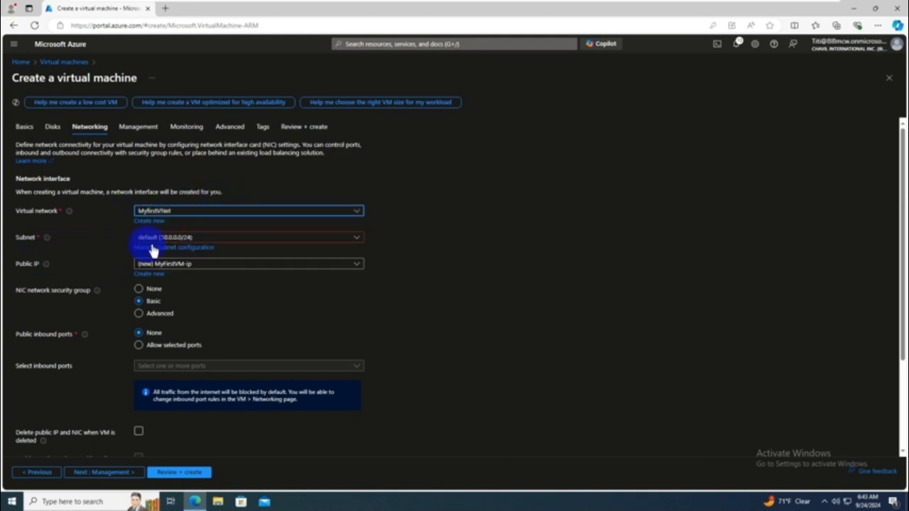
click(241, 241)
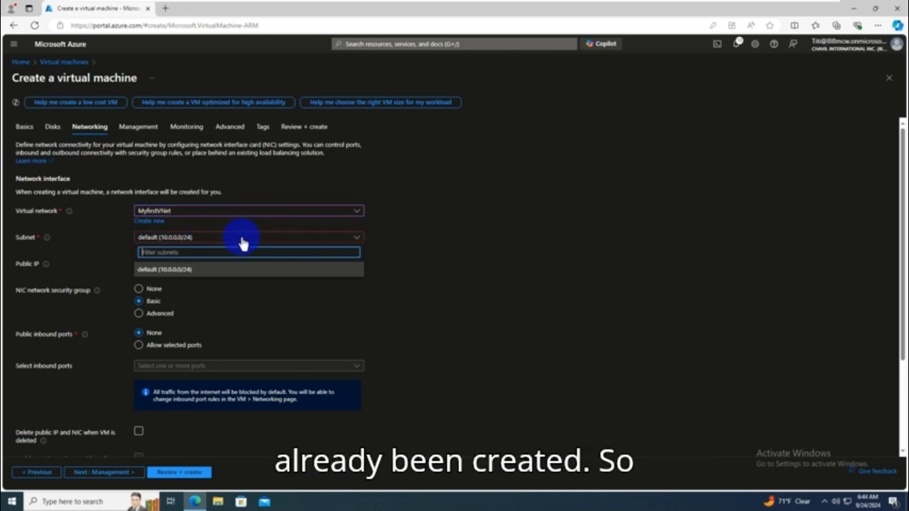
click(189, 270)
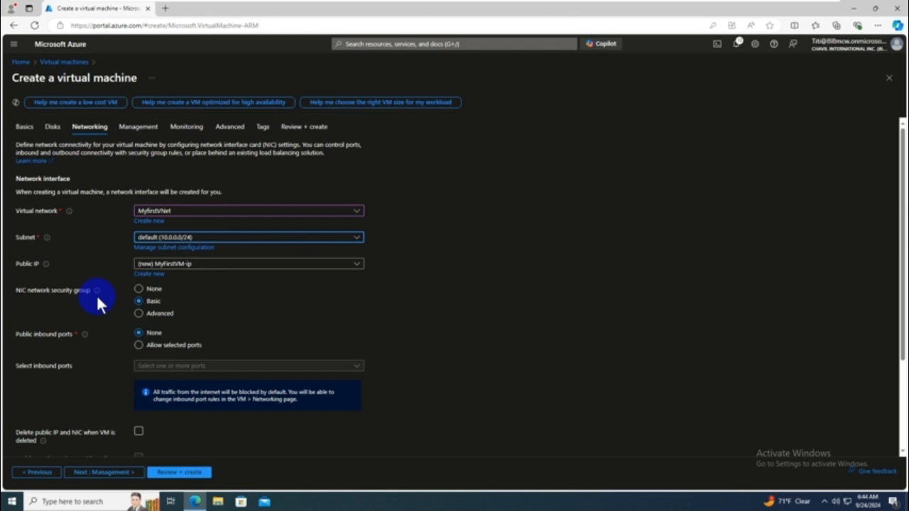
Step: Set the NIC network security group to Advanced and choose the existing myfirstNSG group
mouse_move(98, 297)
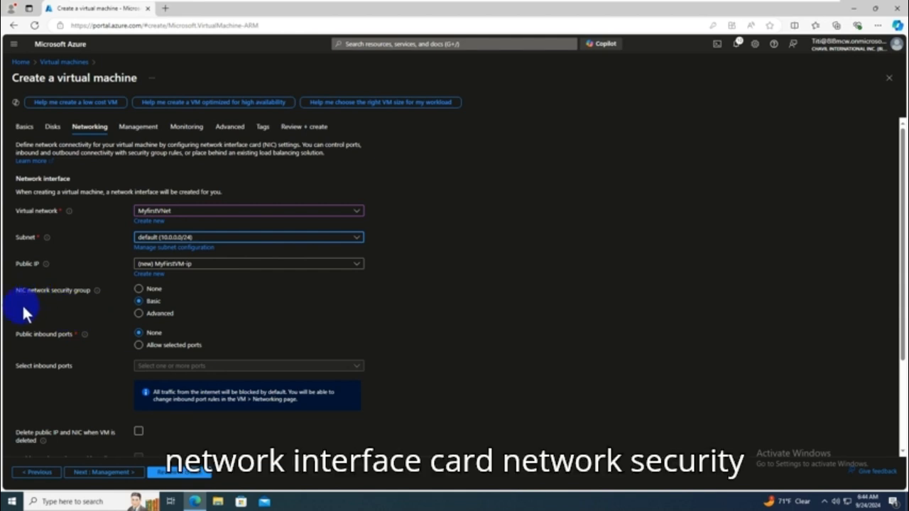
click(139, 314)
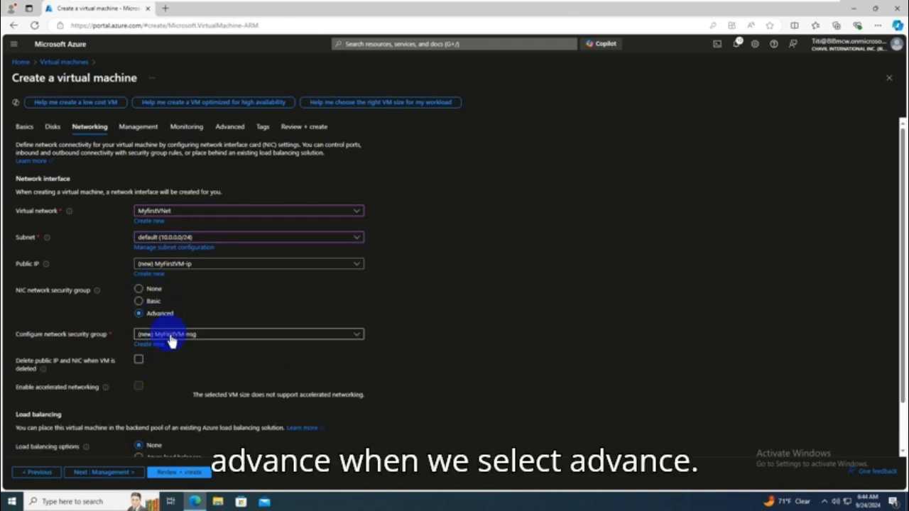
click(238, 340)
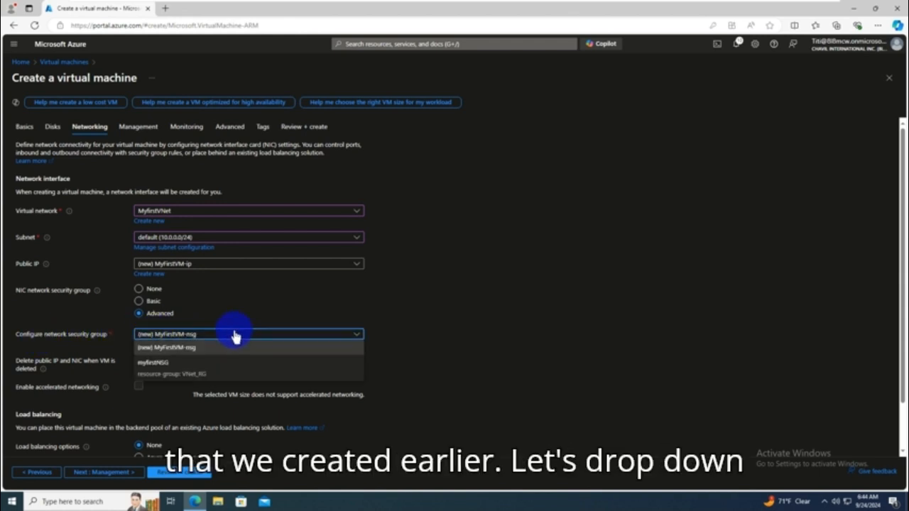
click(152, 363)
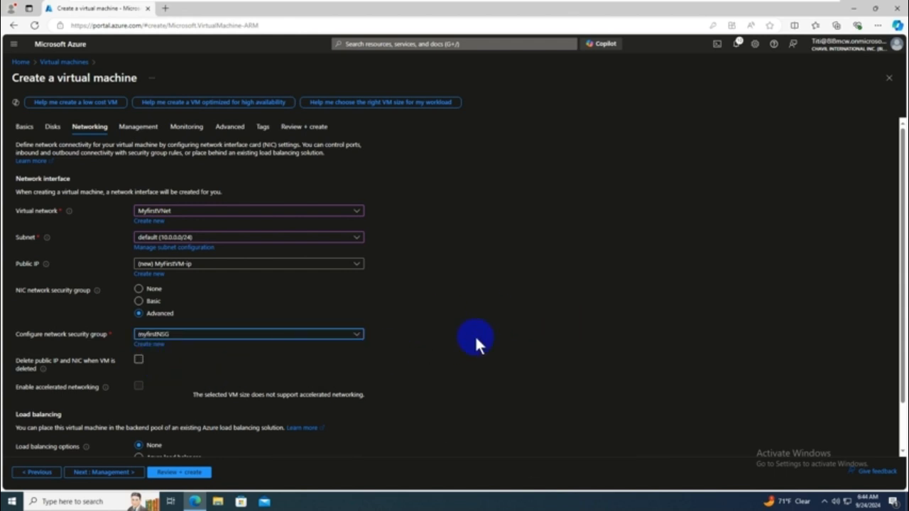
Step: Enable deletion of the public IP and NIC when the virtual machine is deleted
scroll(475, 339, down, 1)
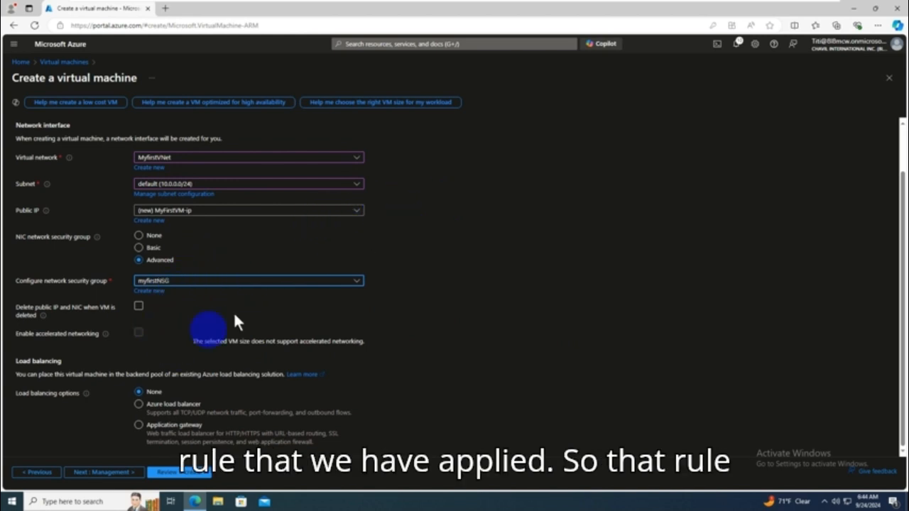
click(139, 306)
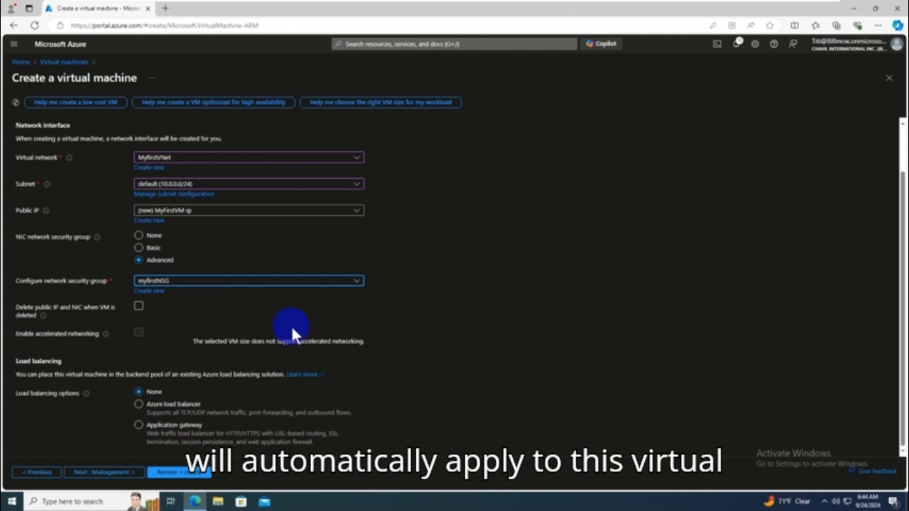
click(138, 307)
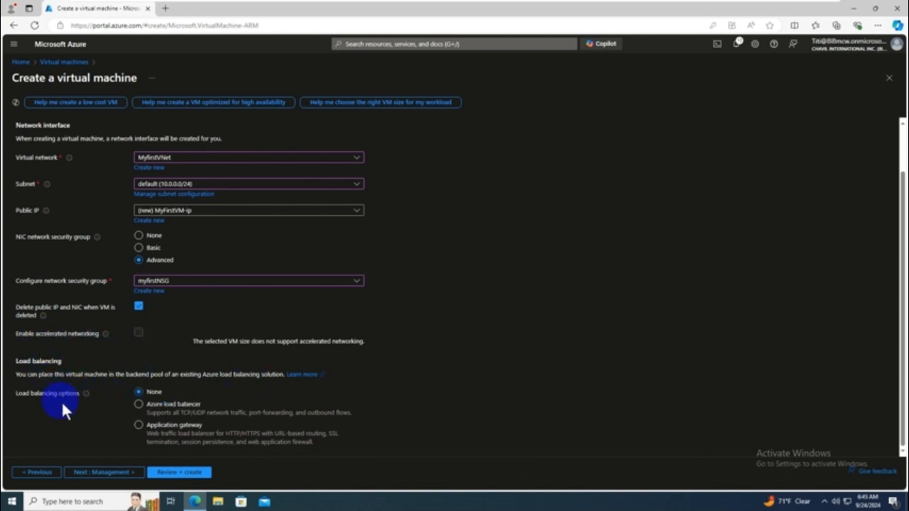
Step: Keep the default management options, review the configuration summary and create the virtual machine
click(100, 472)
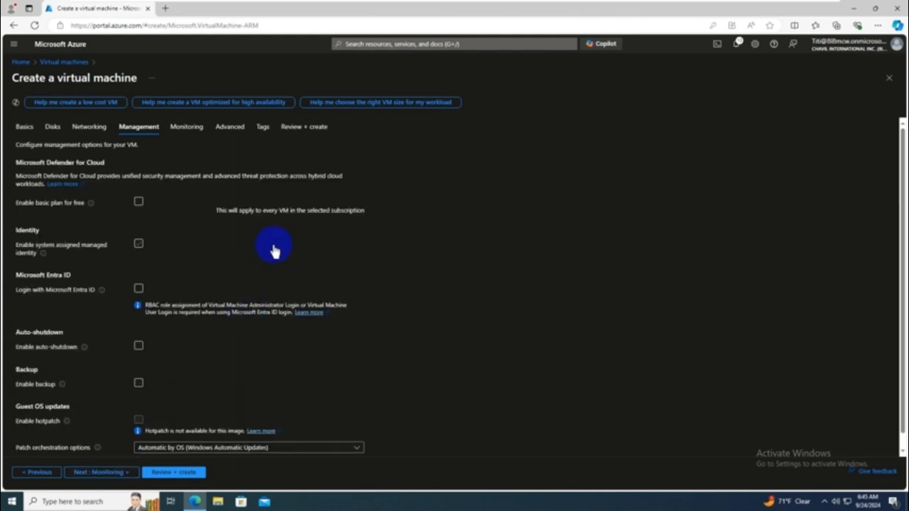
click(174, 474)
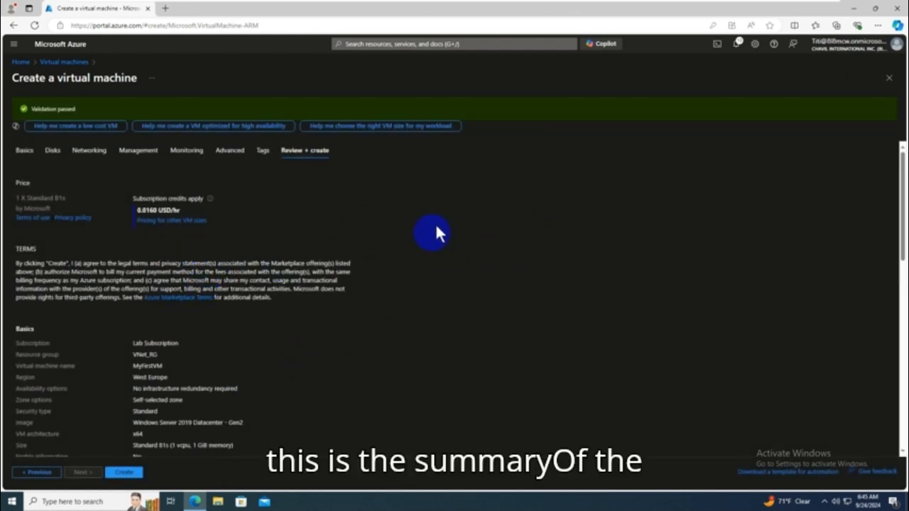
scroll(256, 370, down, 10)
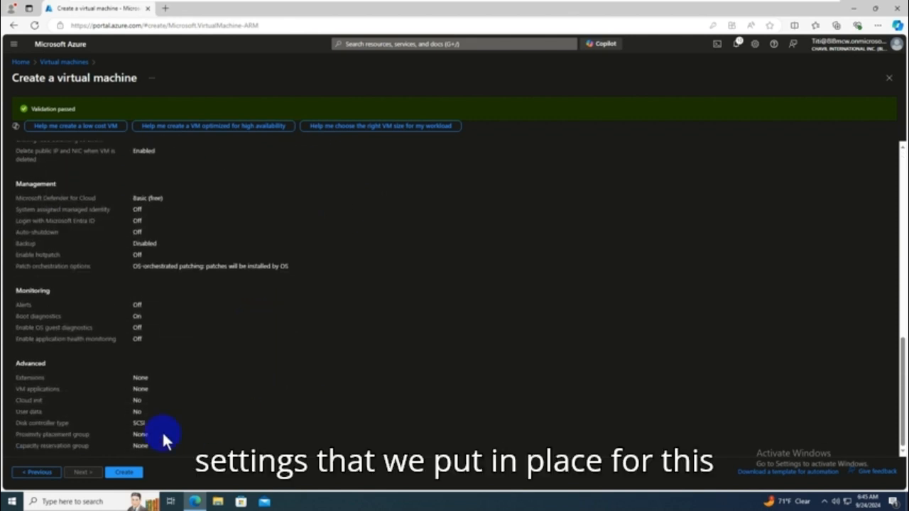
click(122, 475)
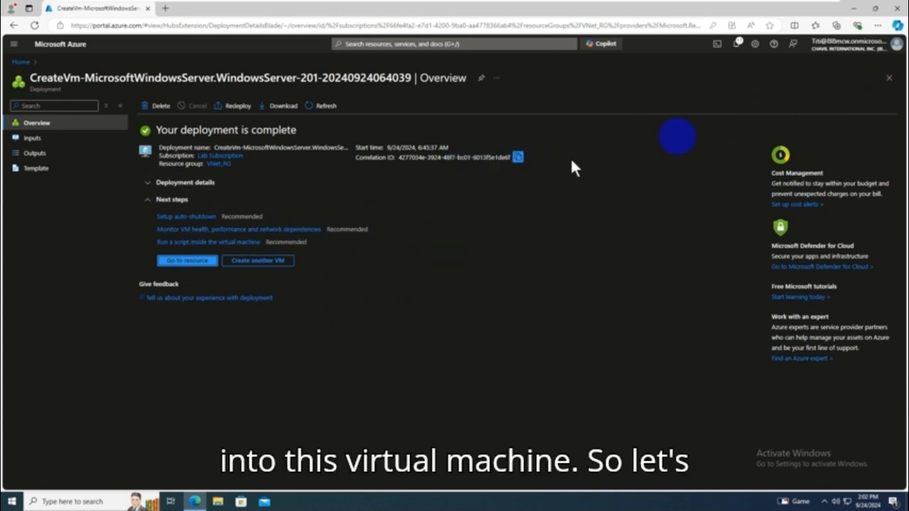
Step: Open the deployed MyFirstVM resource, go to its Connect page and copy the public IP address
click(190, 263)
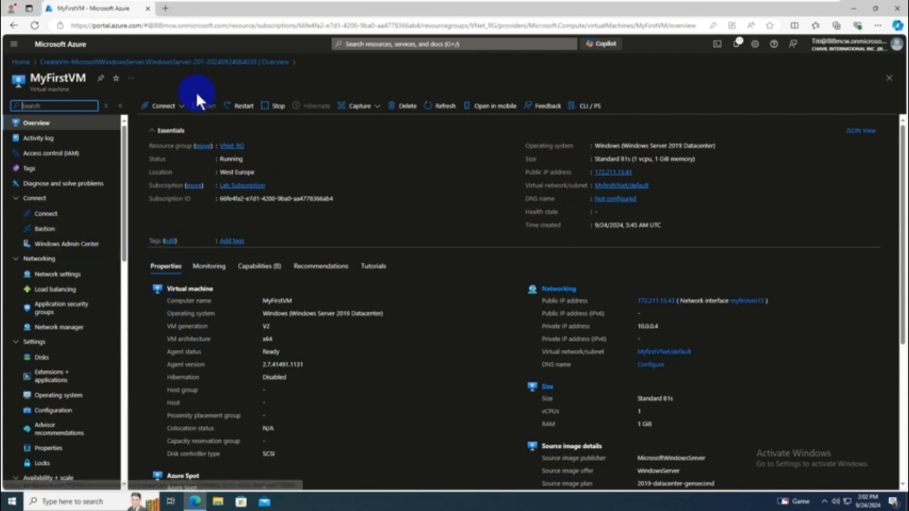
click(37, 123)
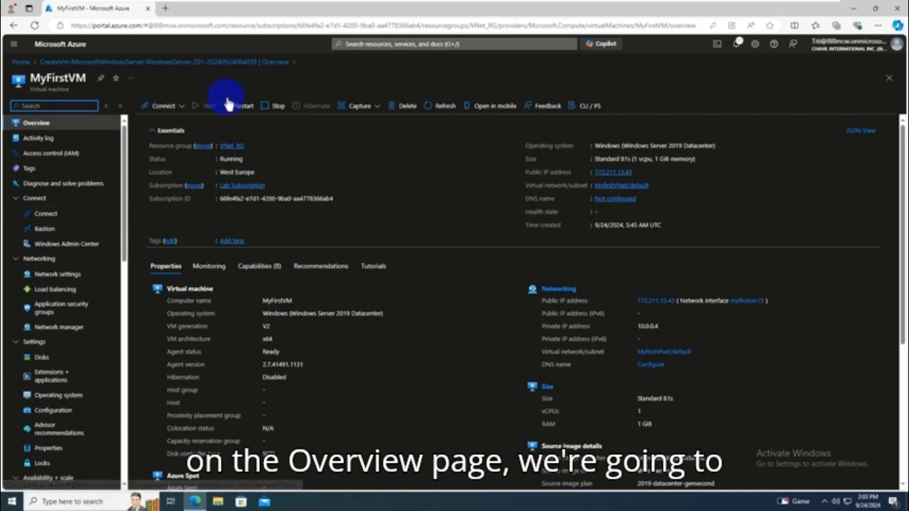
click(182, 108)
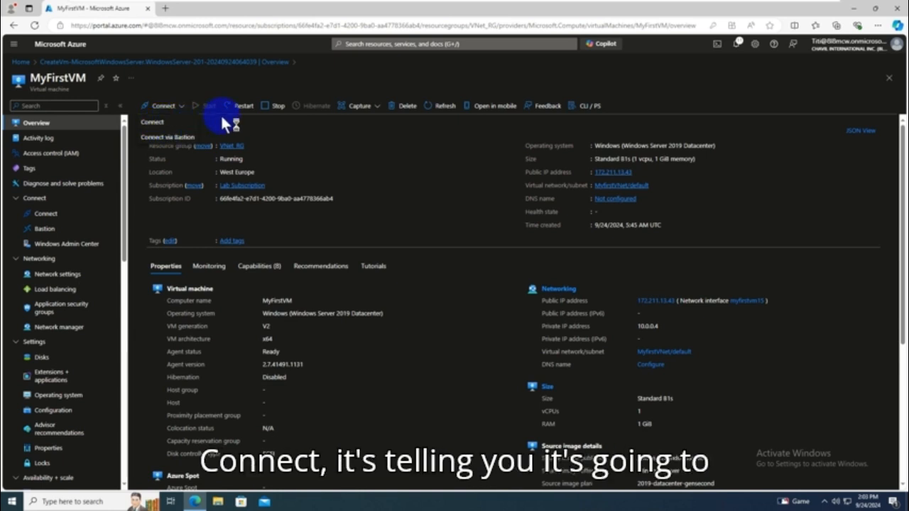
click(154, 126)
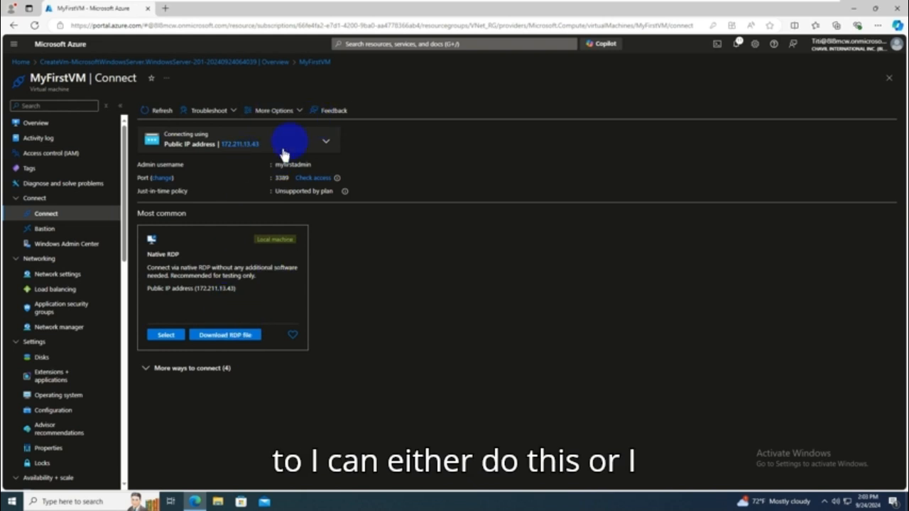
click(267, 146)
Step: Open the Windows Remote Desktop Connection app and enter 172.211.13.43:3389 as the computer to connect to
click(11, 503)
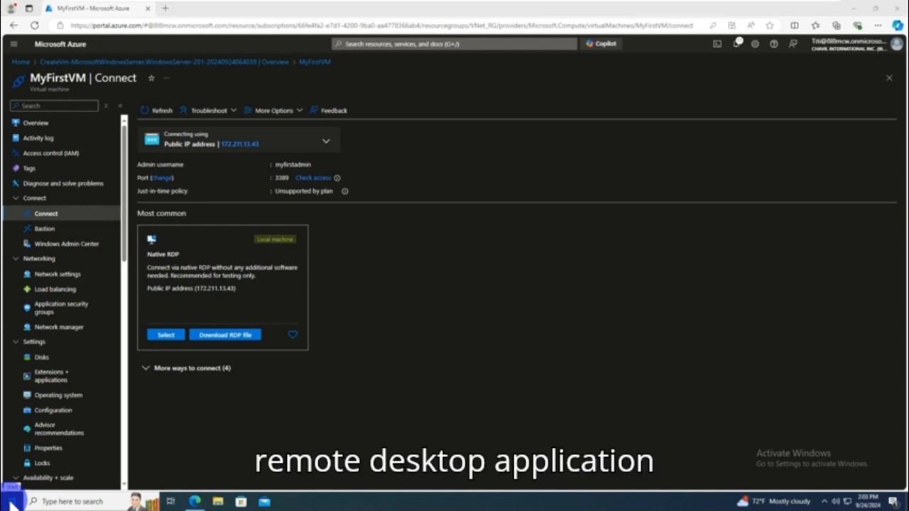
text(r)
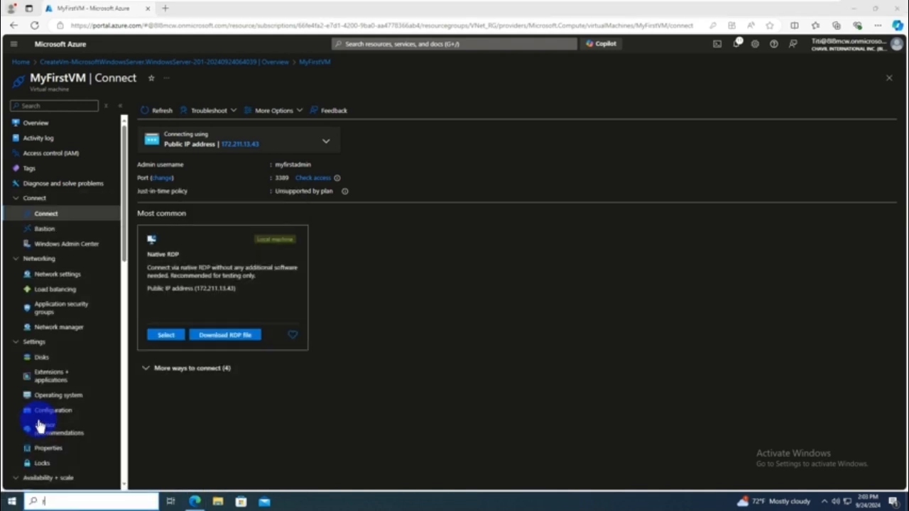
text(dp)
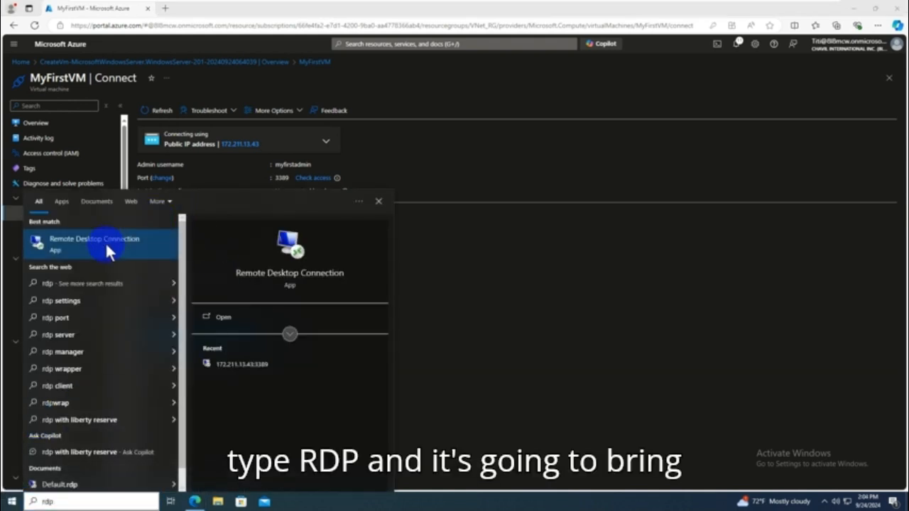
click(106, 243)
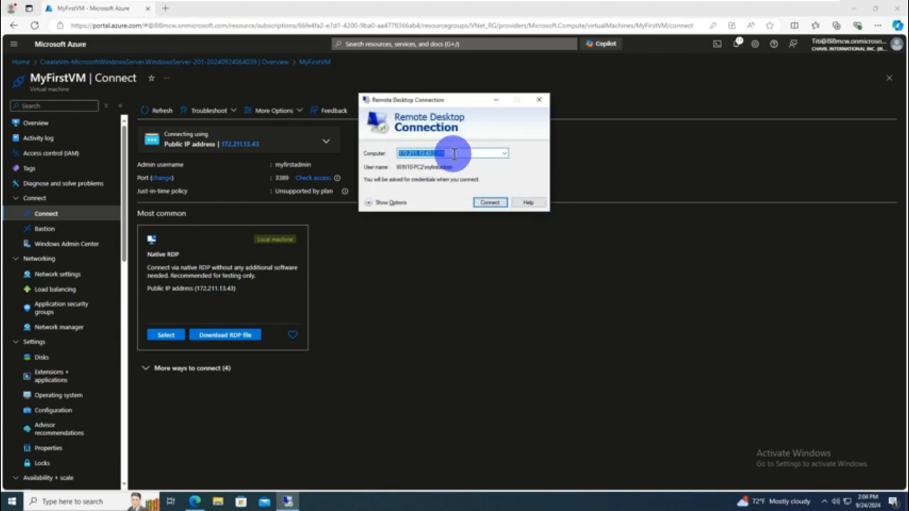
key(ctrl+v)
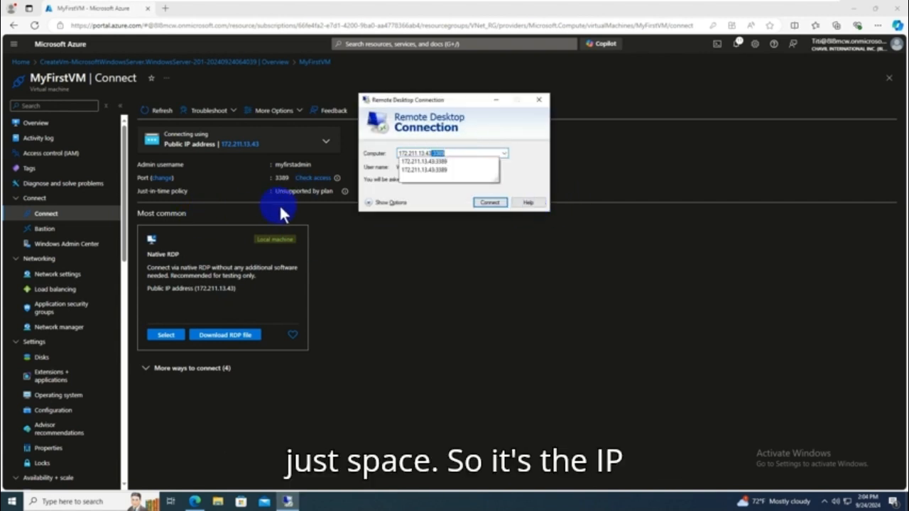
click(465, 154)
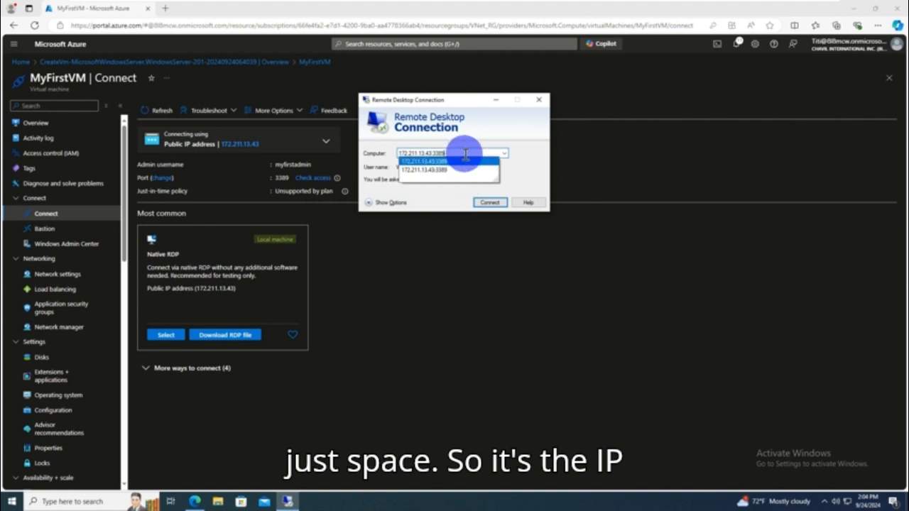
click(439, 204)
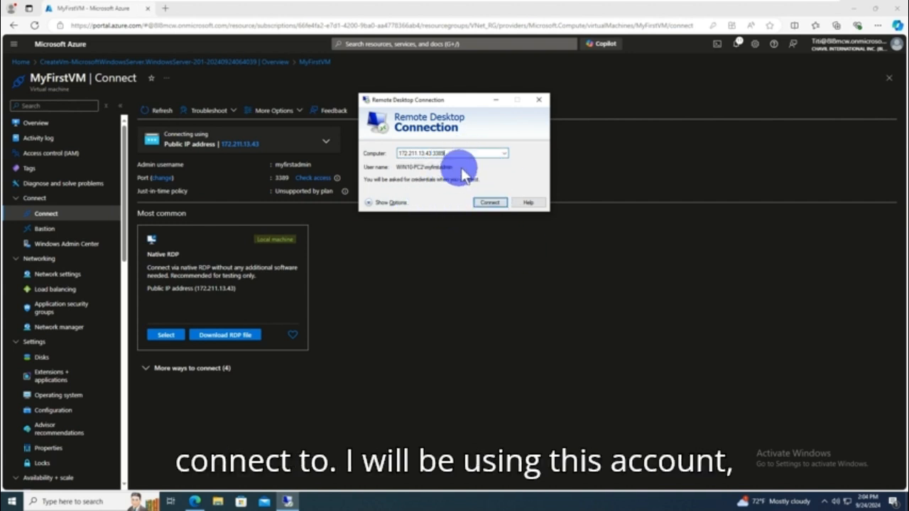
Step: Connect to the virtual machine with the administrator account password and accept the unverified certificate
click(488, 204)
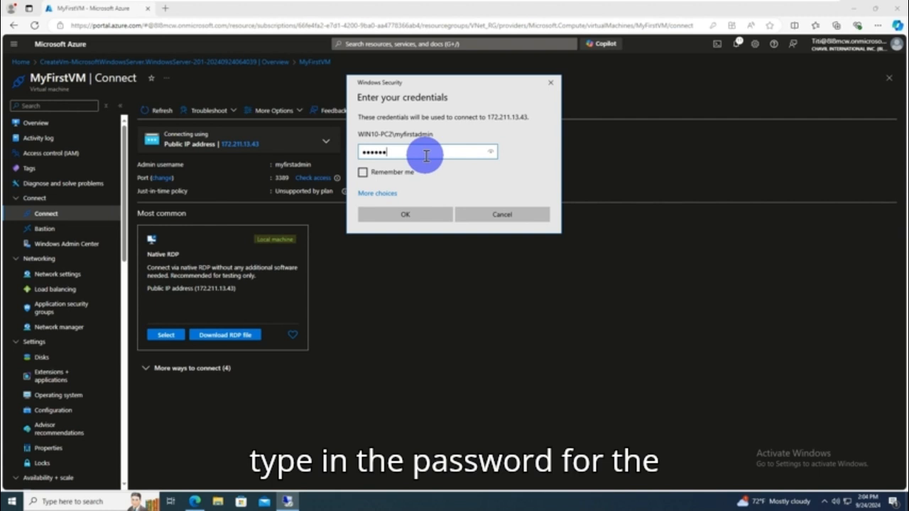
key(BackSpace)
key(BackSpace)
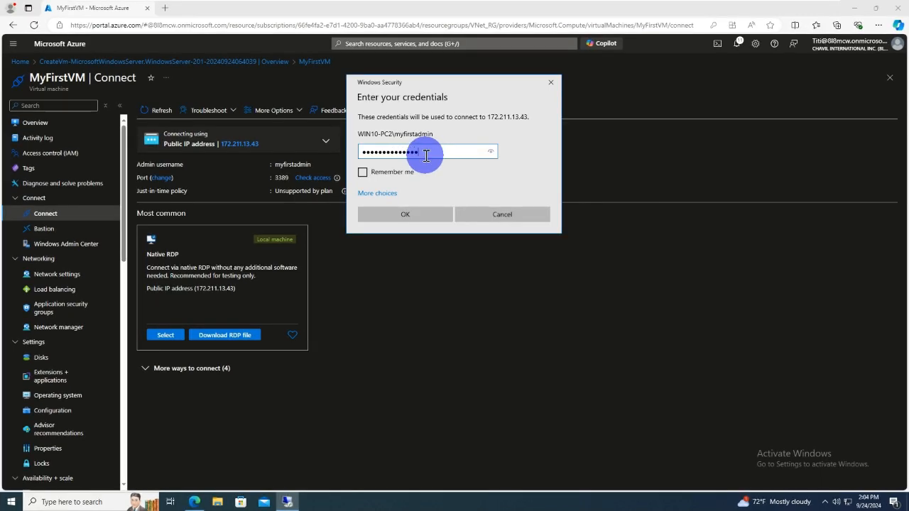
click(406, 216)
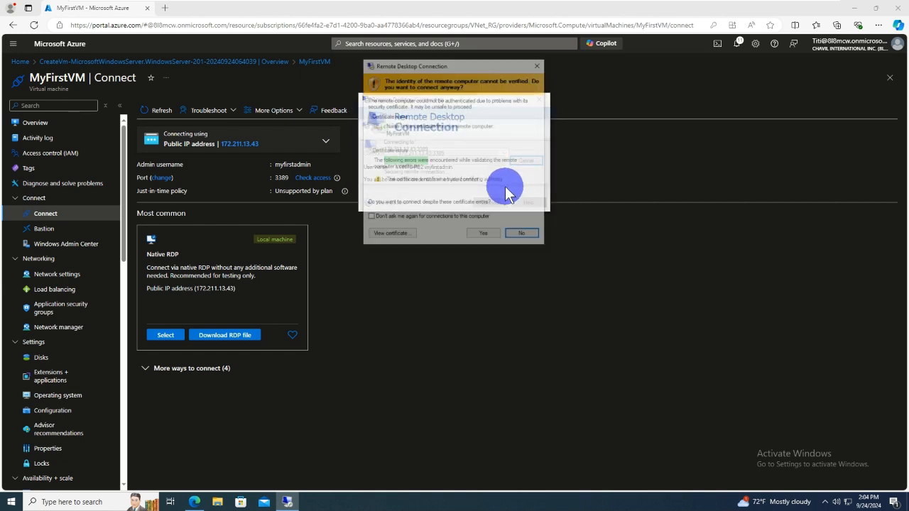
click(485, 235)
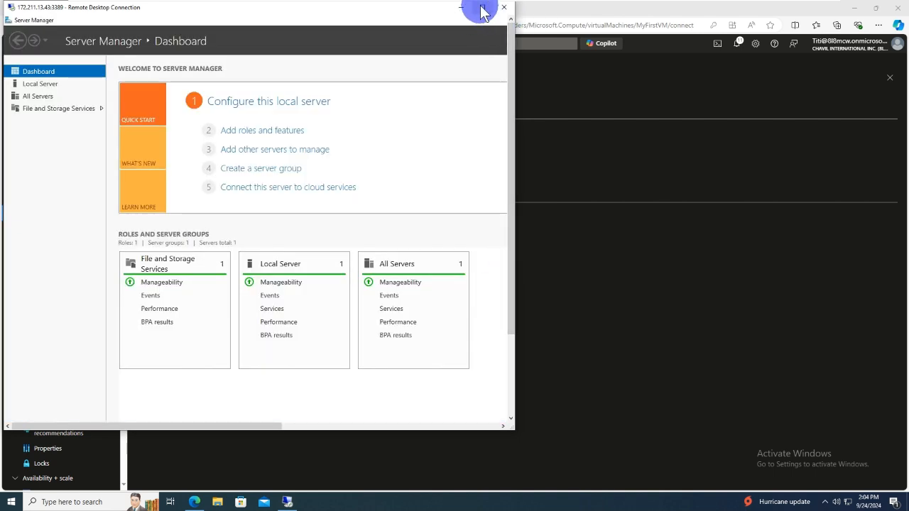
Step: Maximize the remote session window showing Server Manager and disconnect from the virtual machine
drag(512, 145, 554, 16)
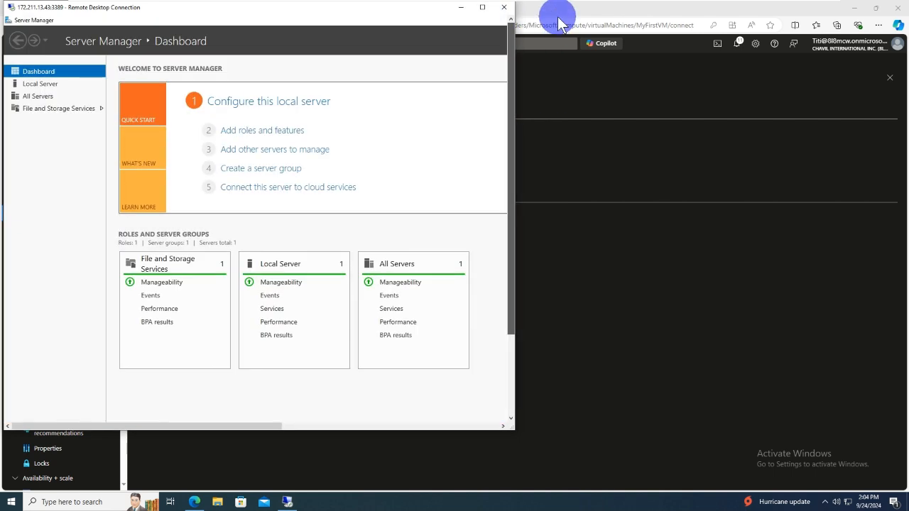
click(482, 8)
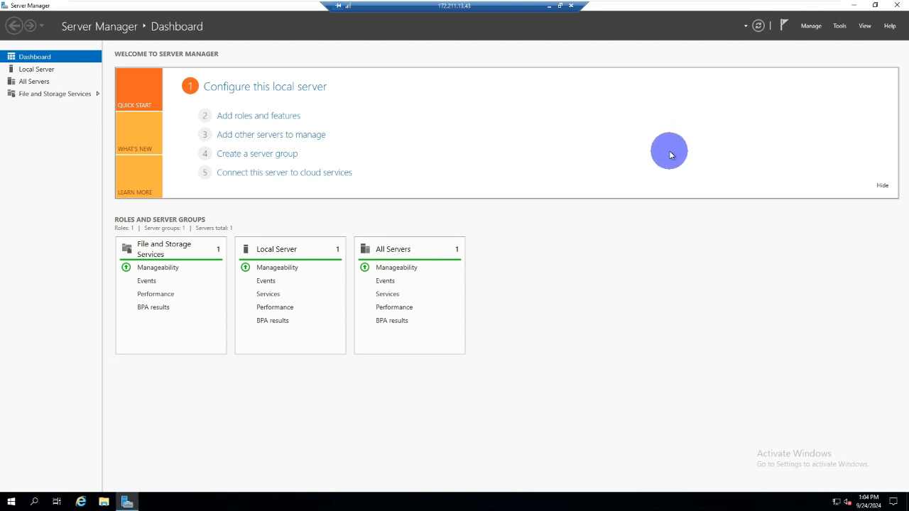
click(571, 6)
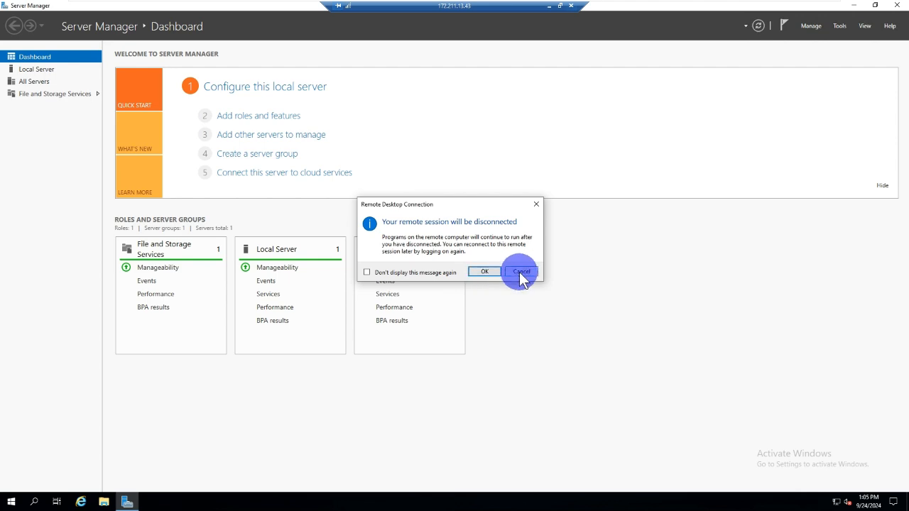
click(486, 272)
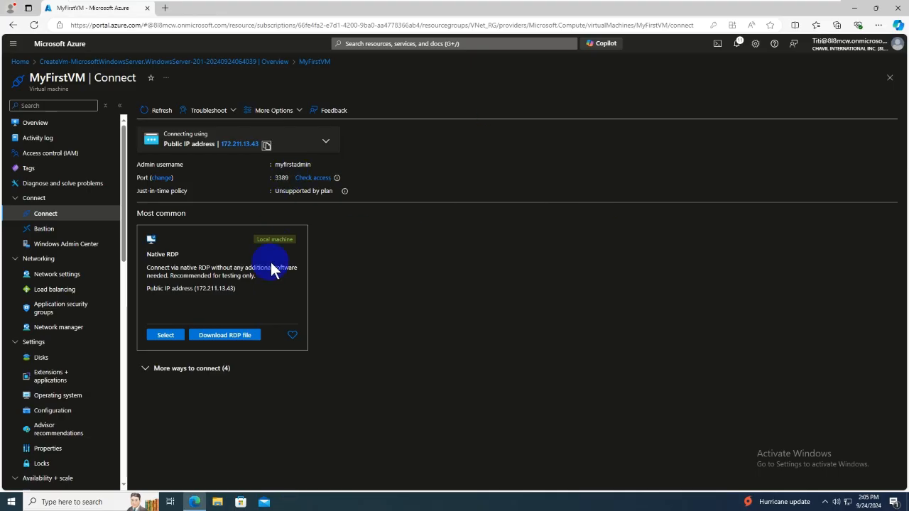
Step: Return to the Azure portal home and open the VNet_RG resource group from the Lab Subscription's resource groups
click(889, 77)
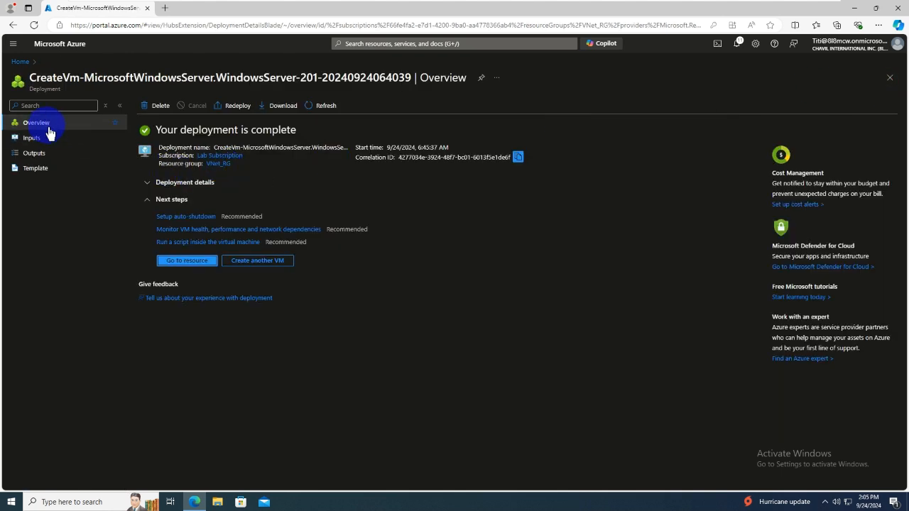
click(889, 78)
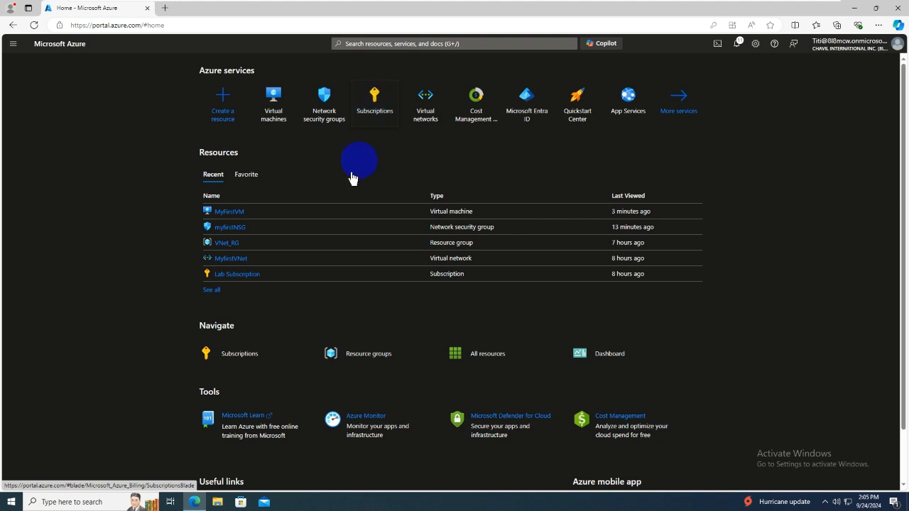
click(235, 274)
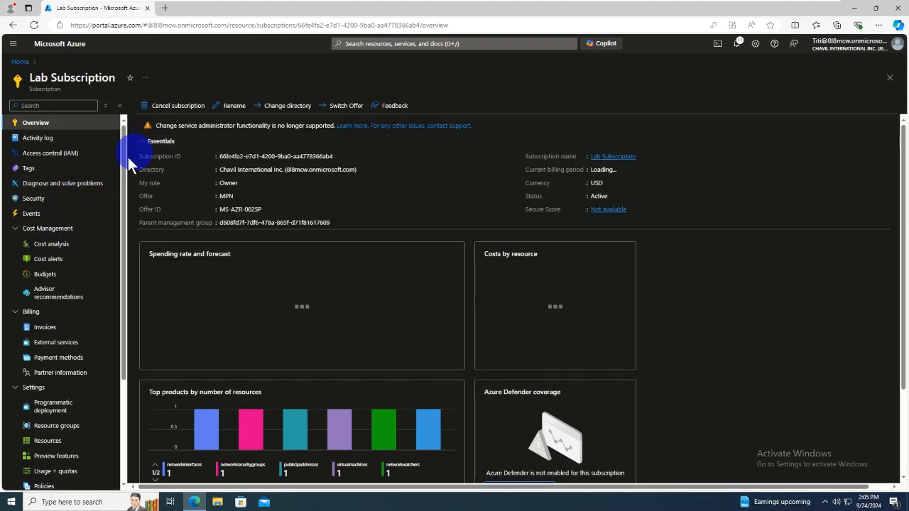
click(55, 429)
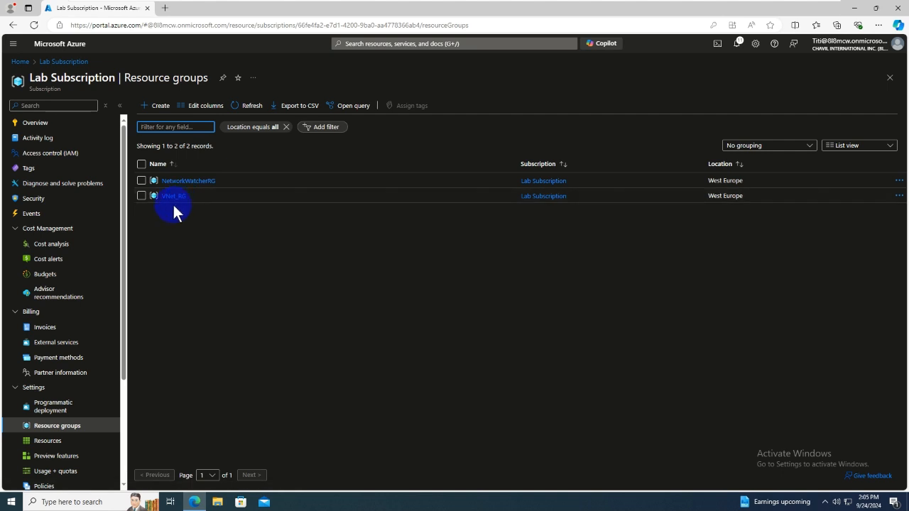
click(174, 197)
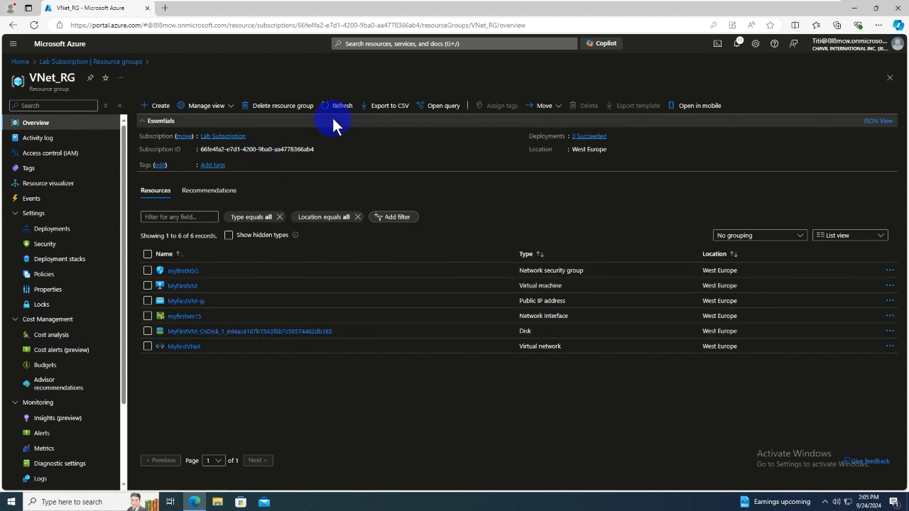
Step: Delete the VNet_RG resource group with all its dependent resources, entering VNet_RG as the confirmation name
click(288, 107)
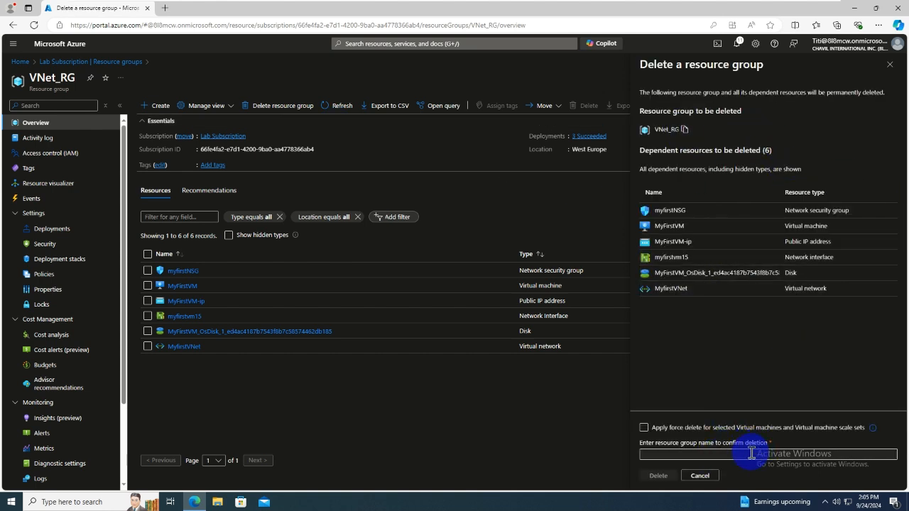
click(683, 129)
click(668, 453)
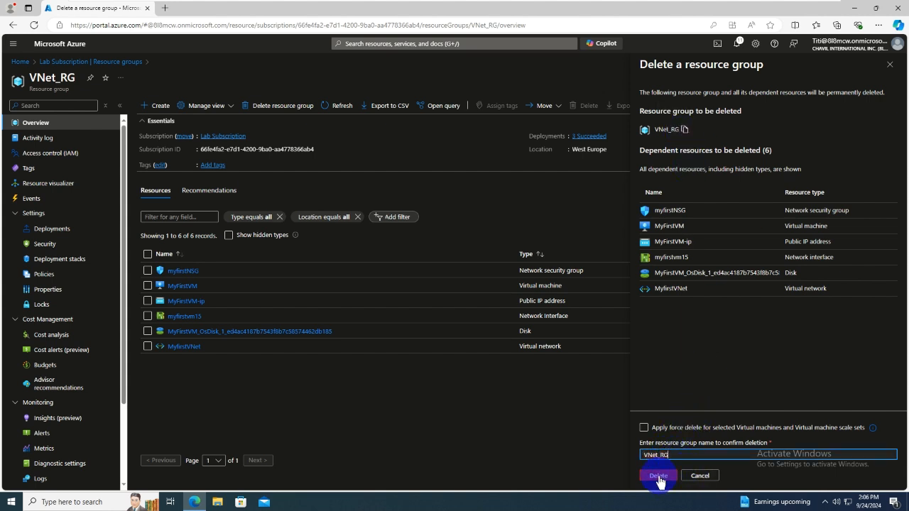
click(658, 475)
click(765, 321)
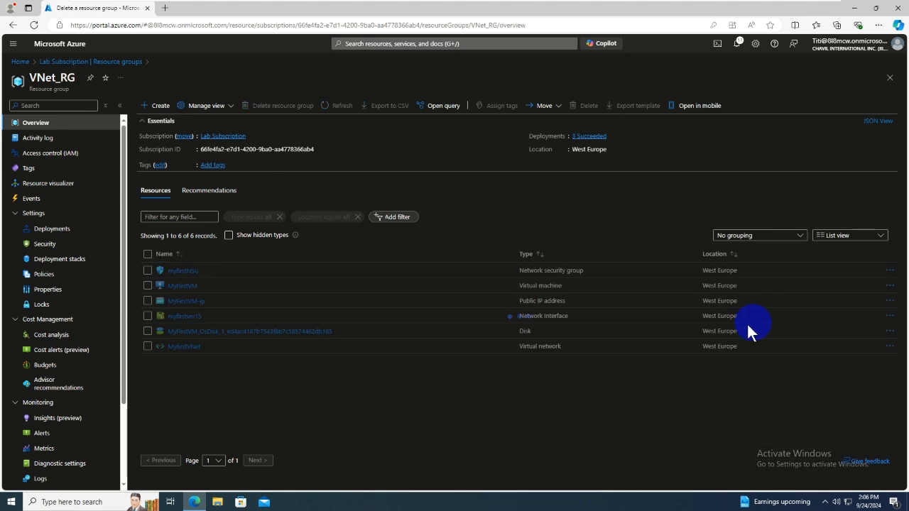